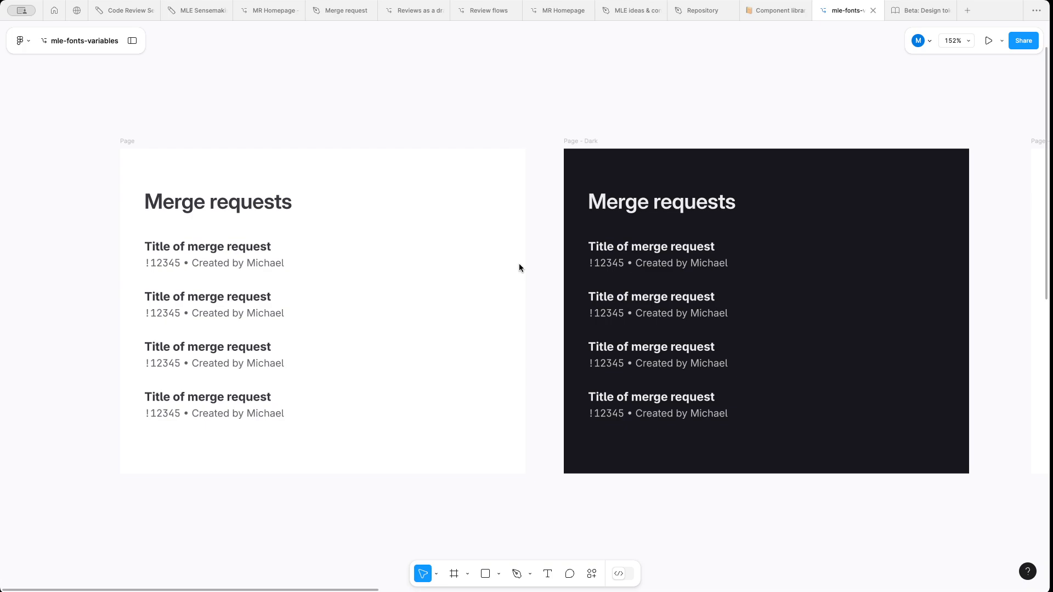
- Inspect the color variables applied to the light Page frame and its Merge requests heading
scroll(518, 268, down, 5)
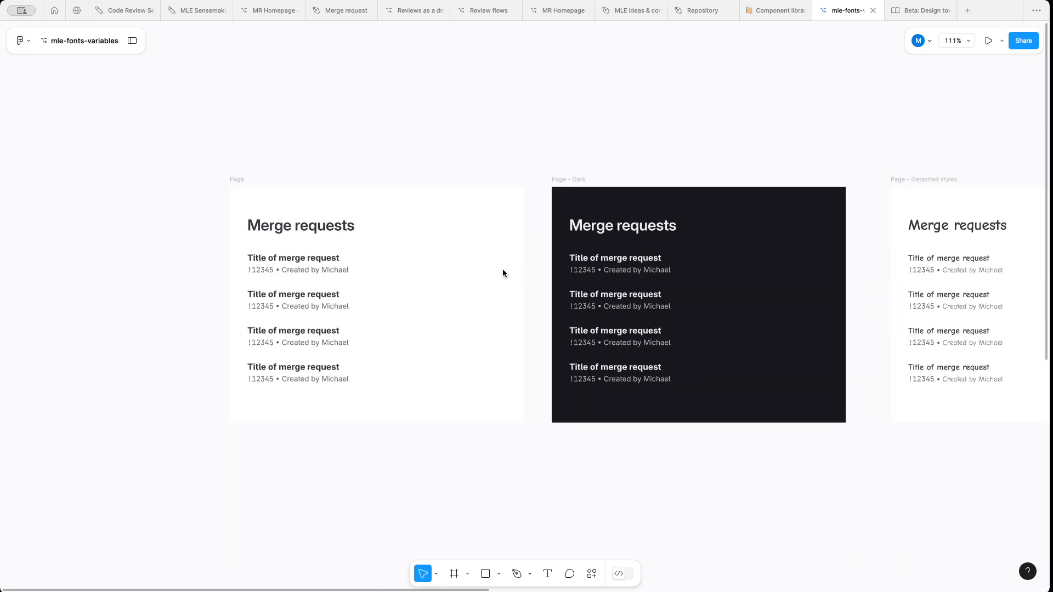
click(134, 42)
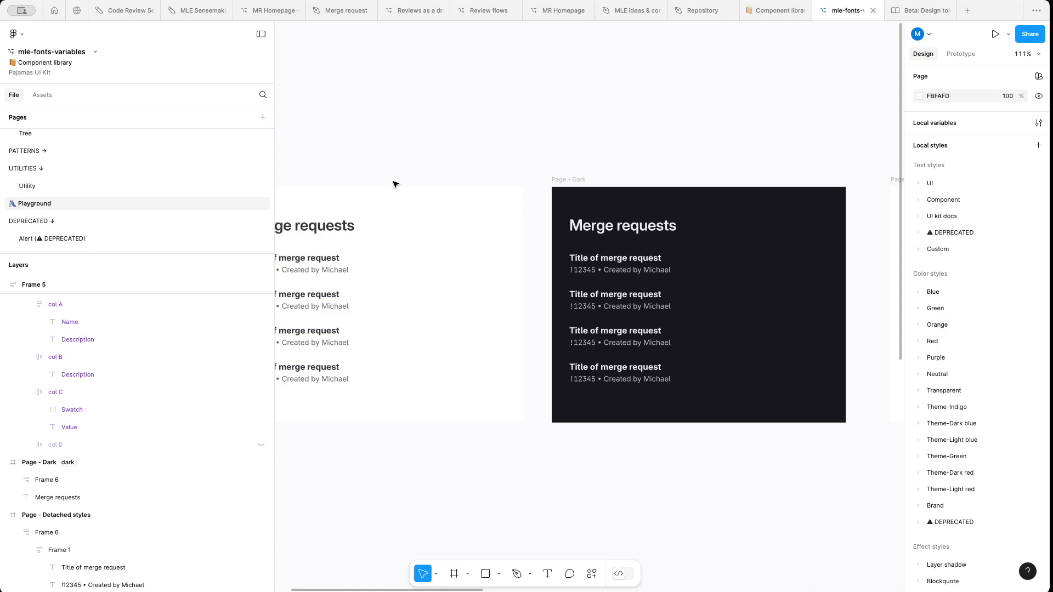
scroll(465, 192, left, 3)
click(337, 181)
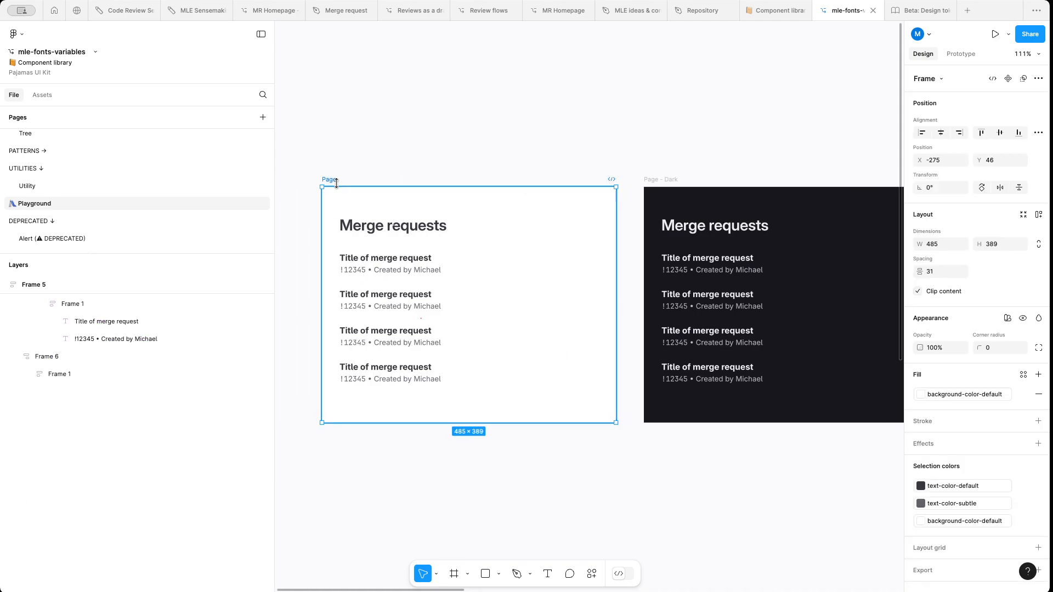
click(430, 228)
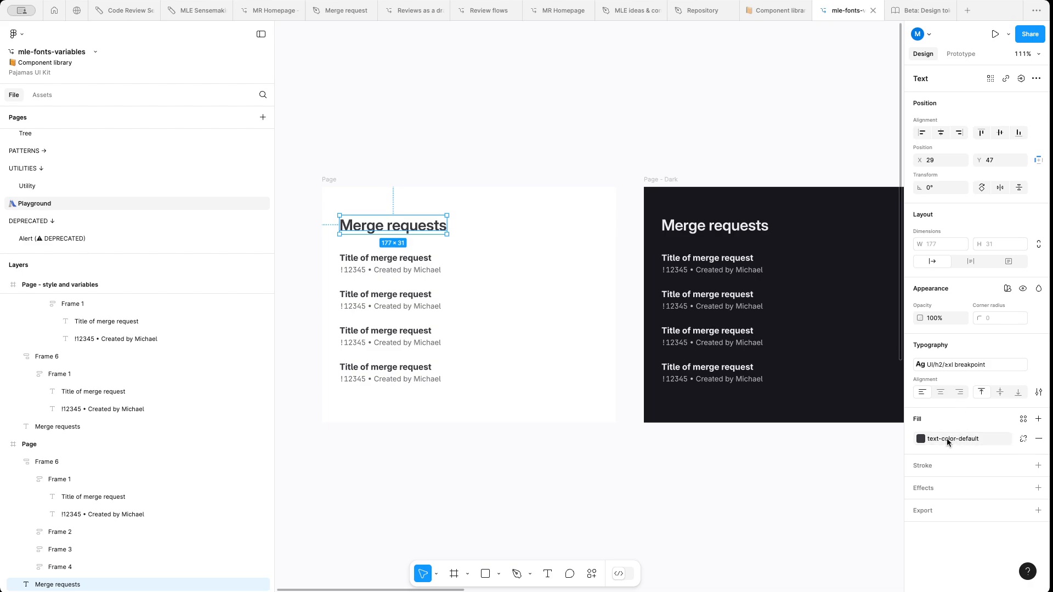
click(331, 180)
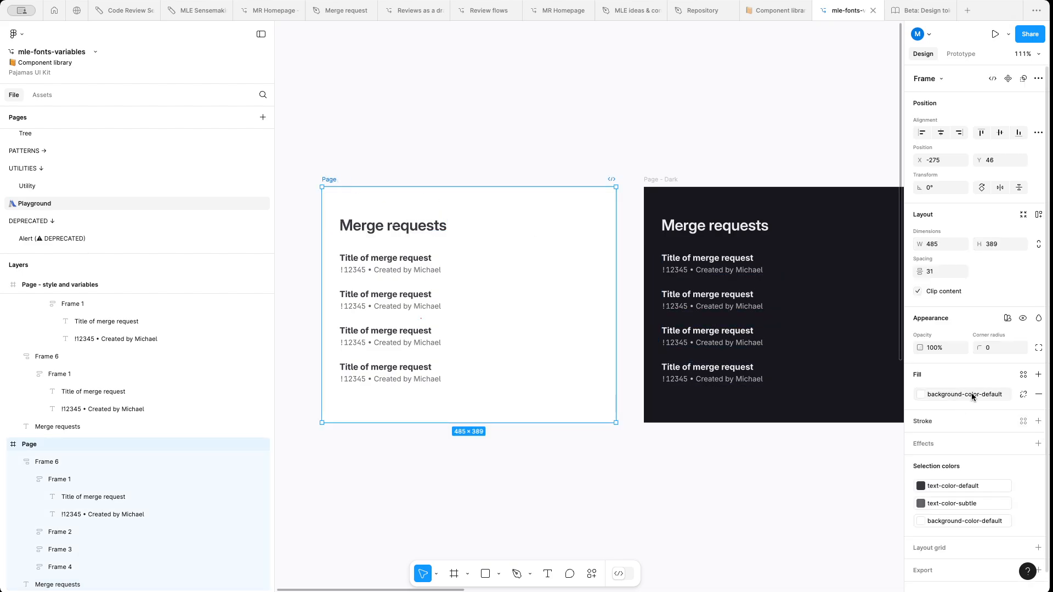
- Set the Tokens: Color mode of the Page - Dark frame to default
scroll(718, 211, right, 2)
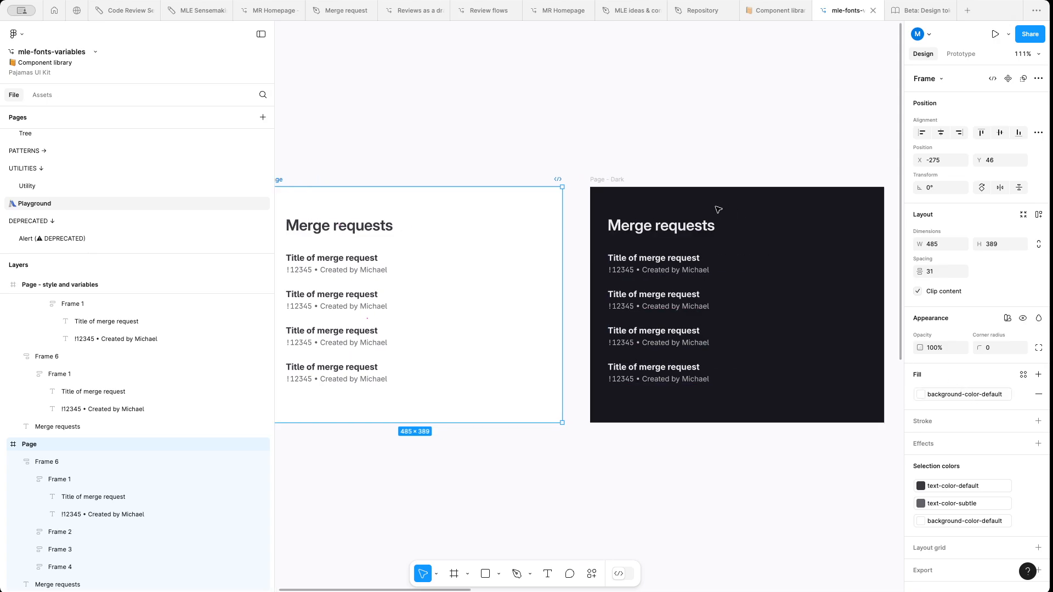
scroll(719, 210, right, 3)
click(522, 183)
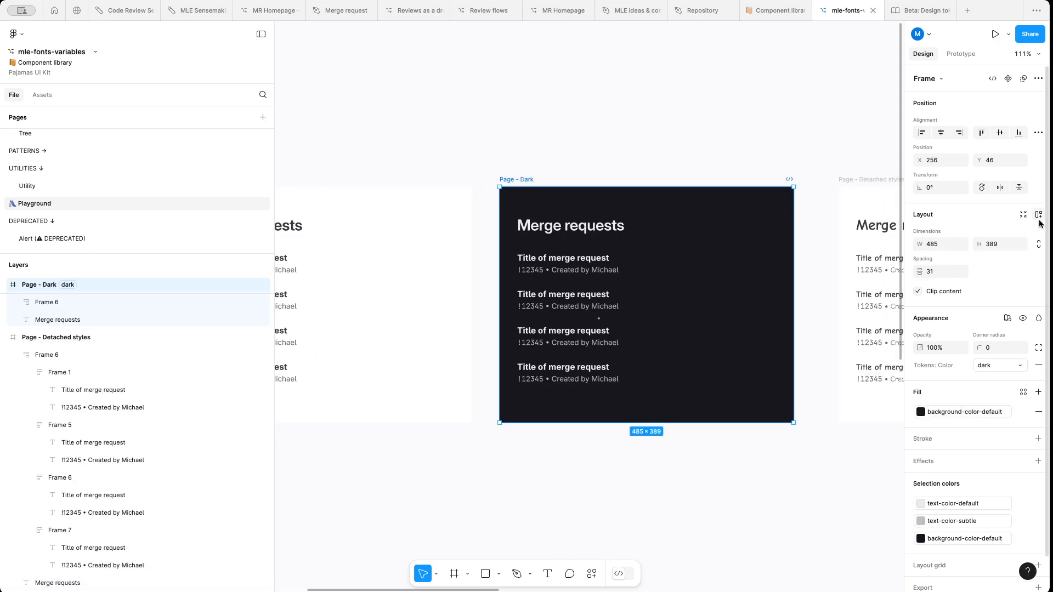
click(1008, 319)
mouse_move(1006, 353)
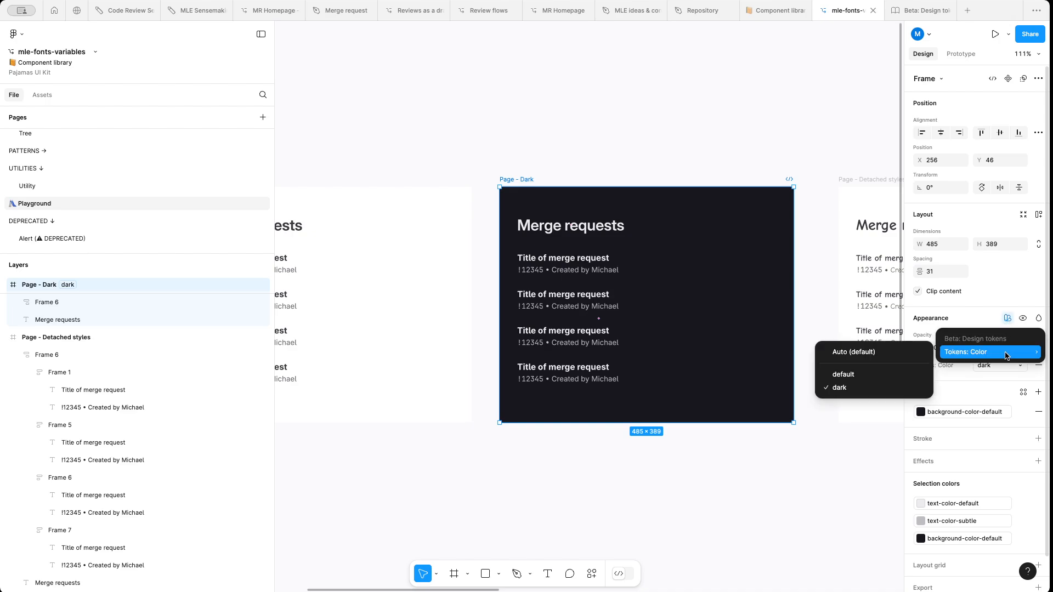
click(887, 374)
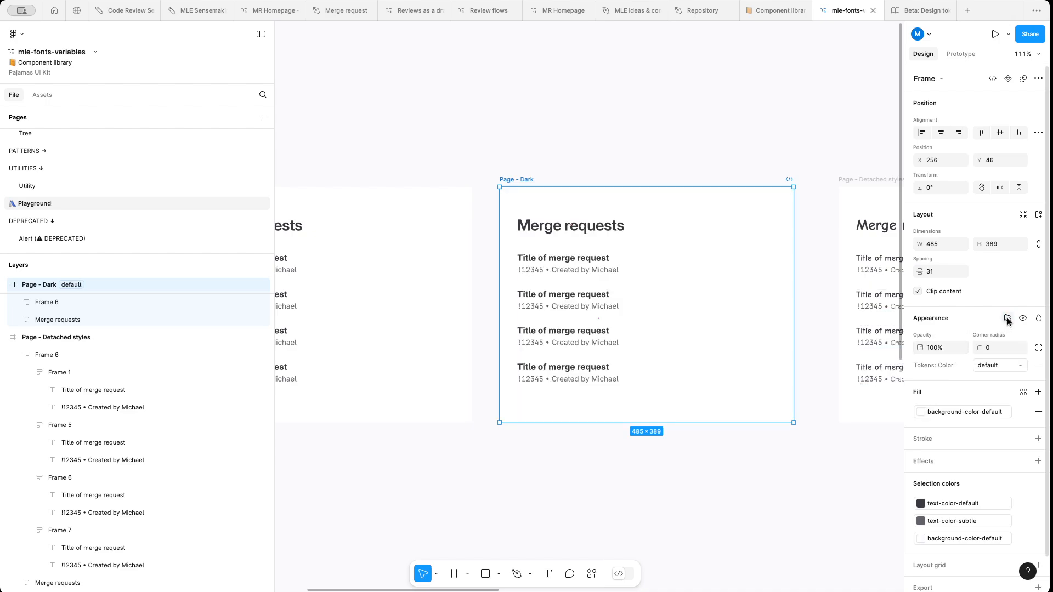
- Switch the Page - Dark frame's Tokens: Color mode back to dark
click(1008, 319)
mouse_move(982, 353)
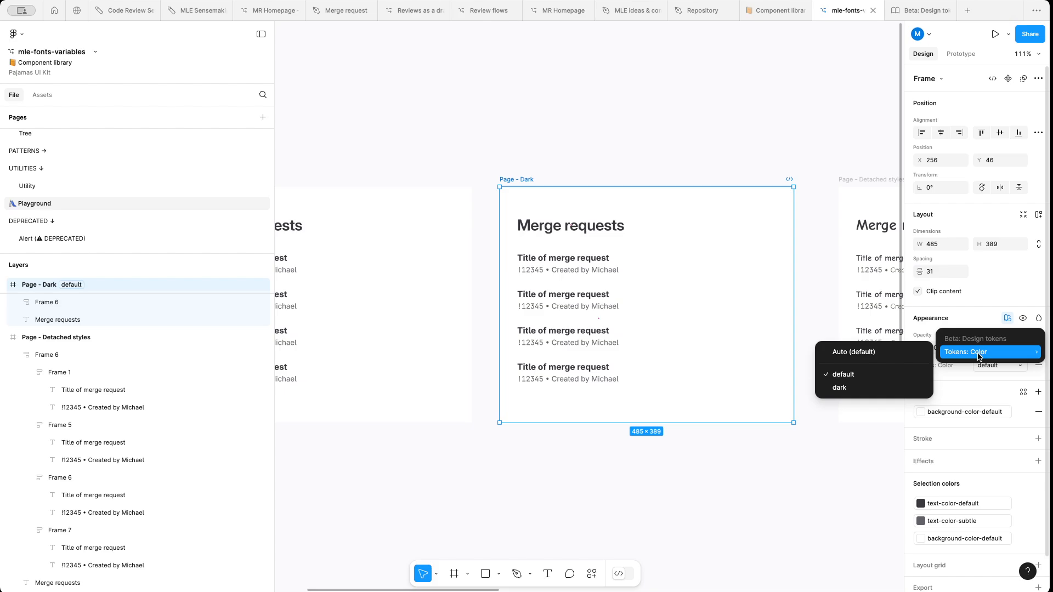
click(875, 388)
click(625, 263)
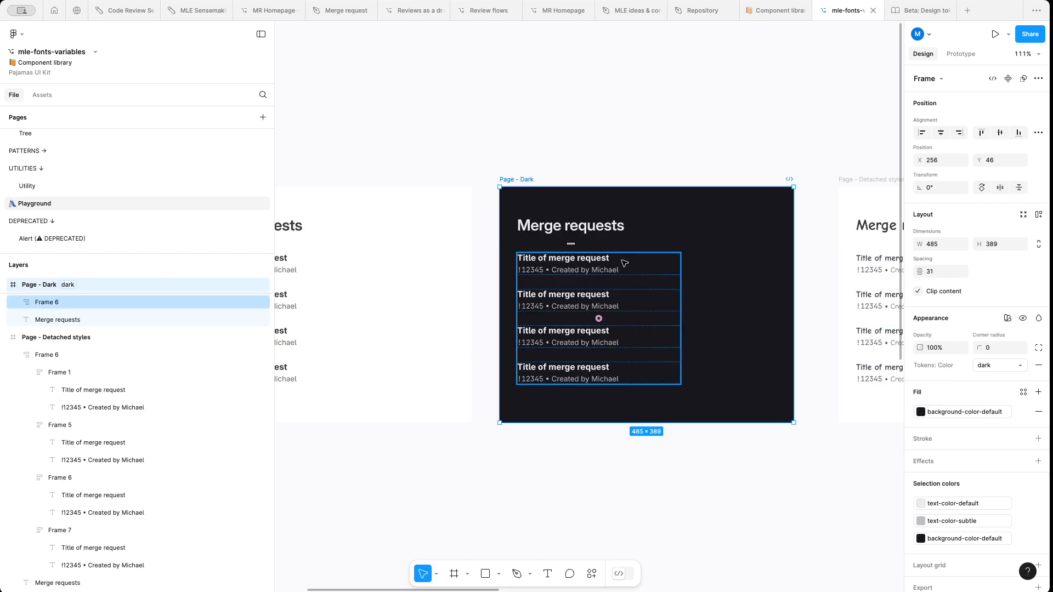
- Inspect the typography of the Merge requests heading in the Page - Detached styles frame with the interface minimized
scroll(624, 263, right, 10)
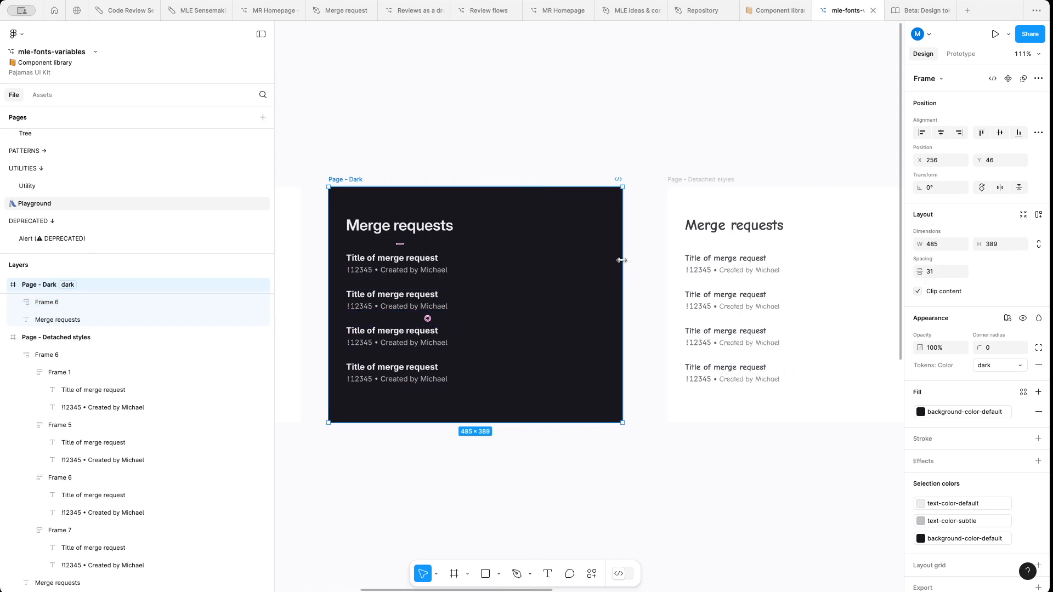
scroll(625, 263, right, 1)
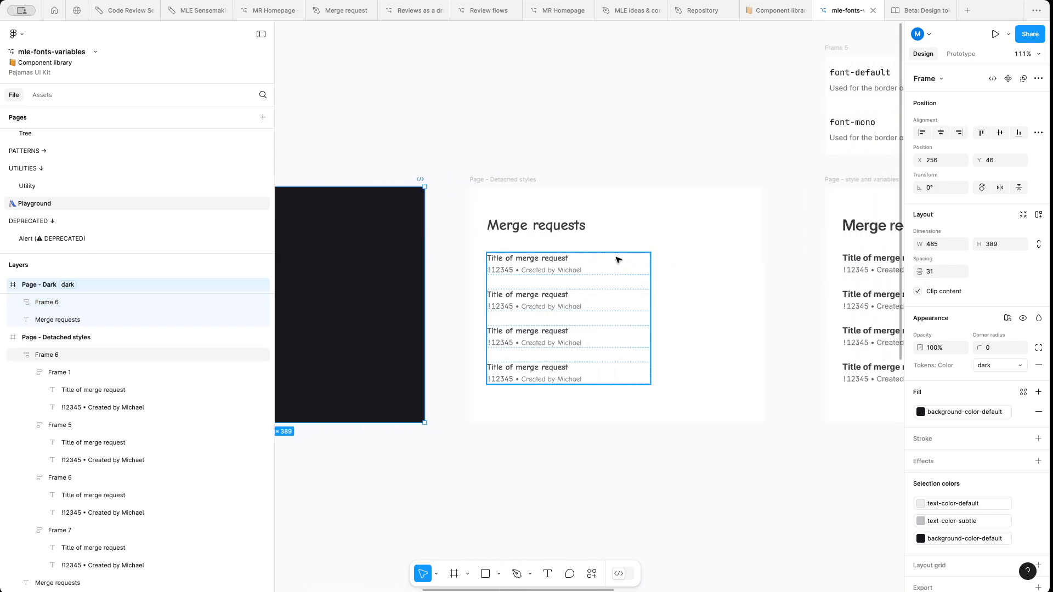
click(262, 34)
scroll(552, 322, up, 2)
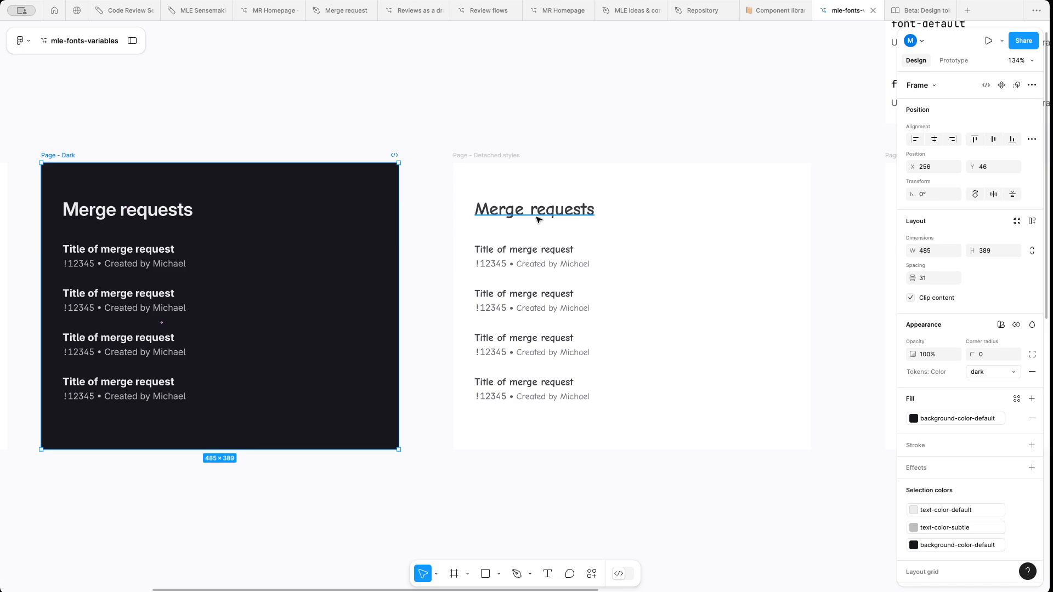
click(537, 220)
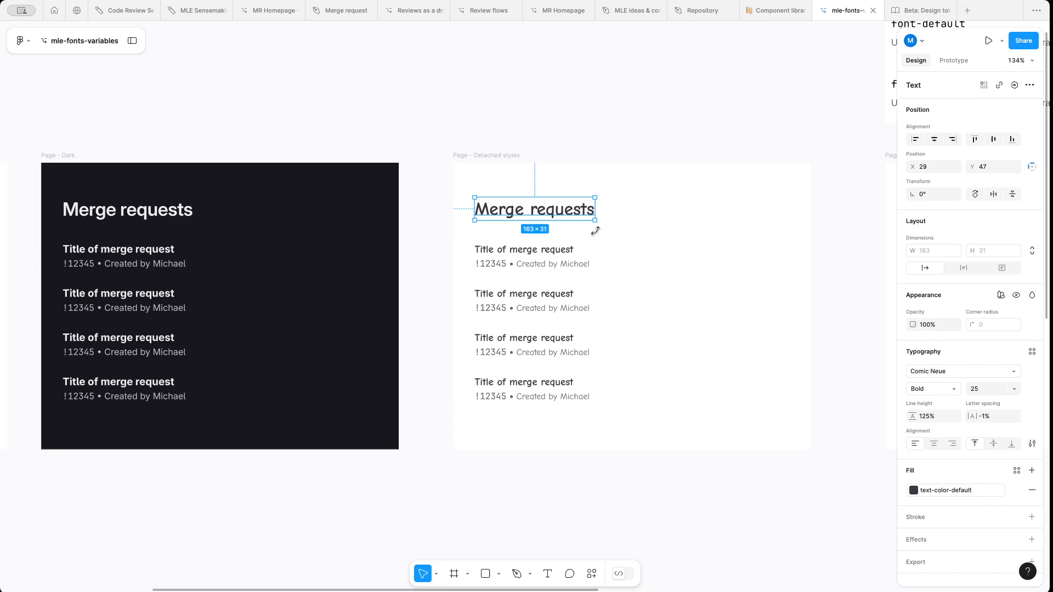
click(586, 126)
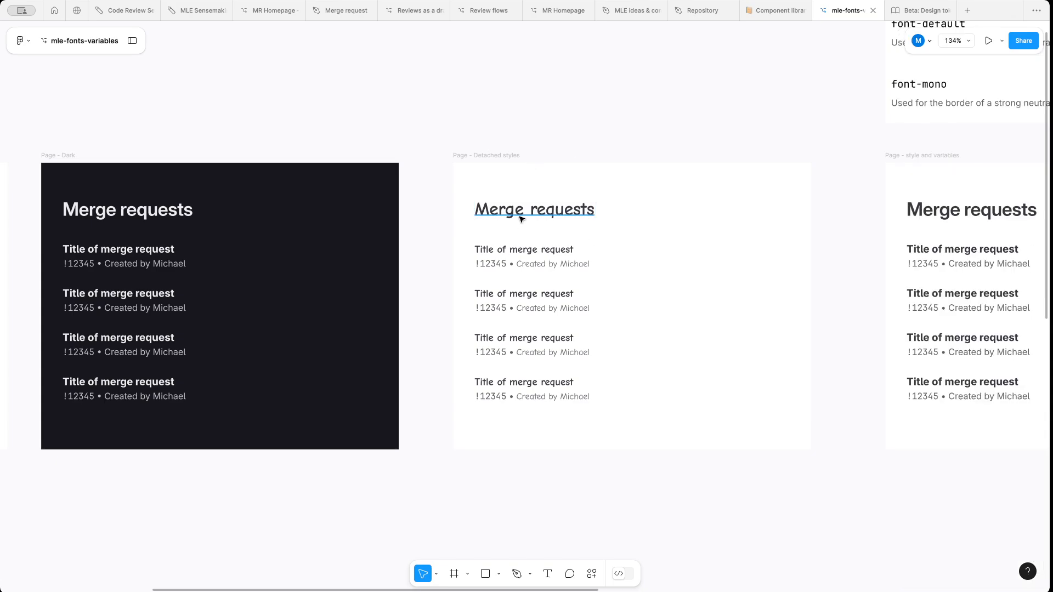
- Compare the dark, detached styles, and style and variables pages, and examine the font-default and font-mono variable table
scroll(806, 268, right, 4)
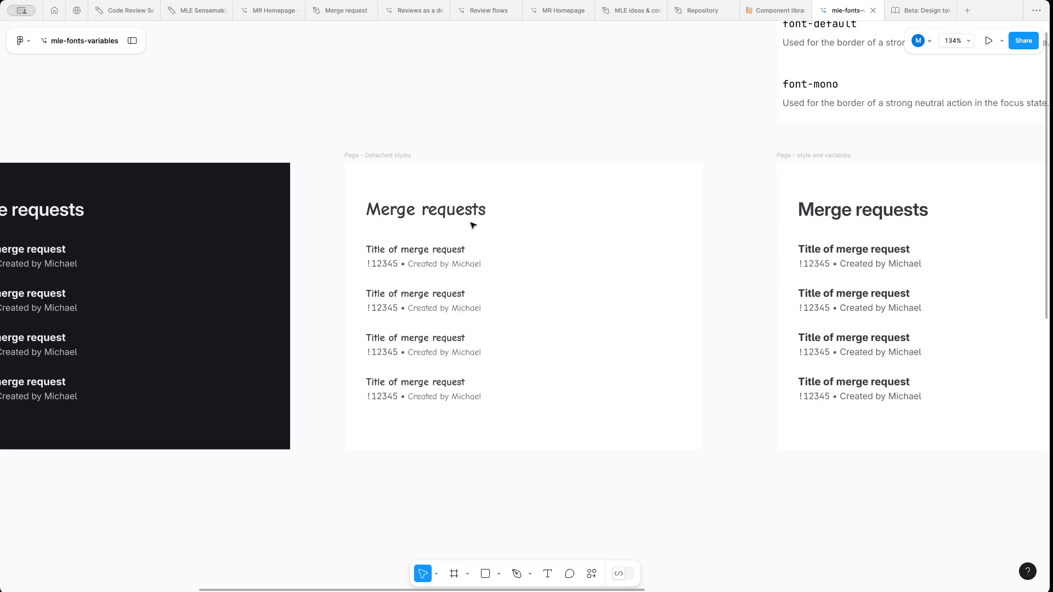
scroll(473, 225, right, 2)
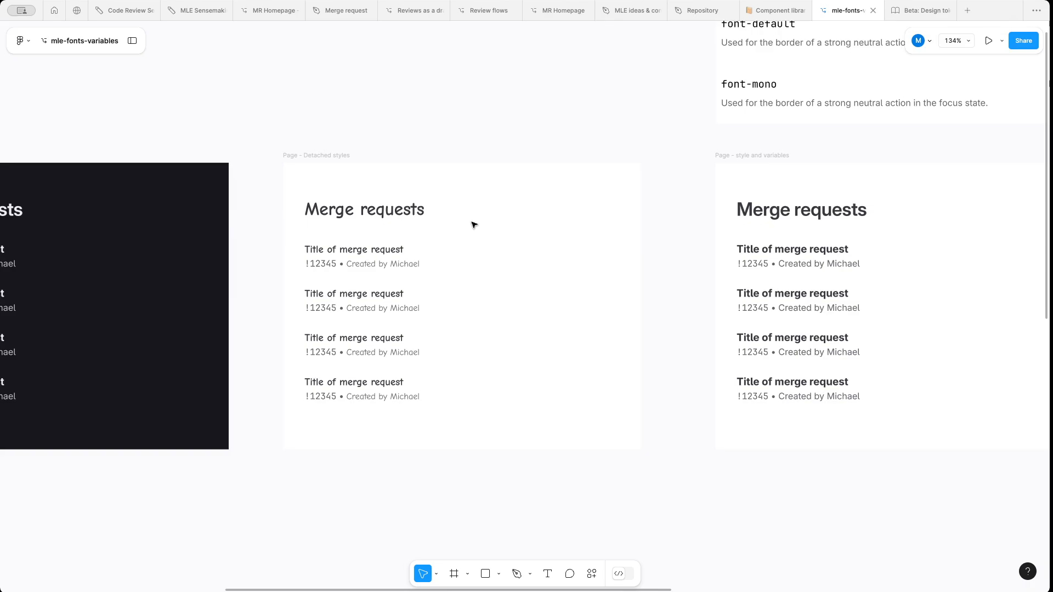
scroll(474, 225, right, 3)
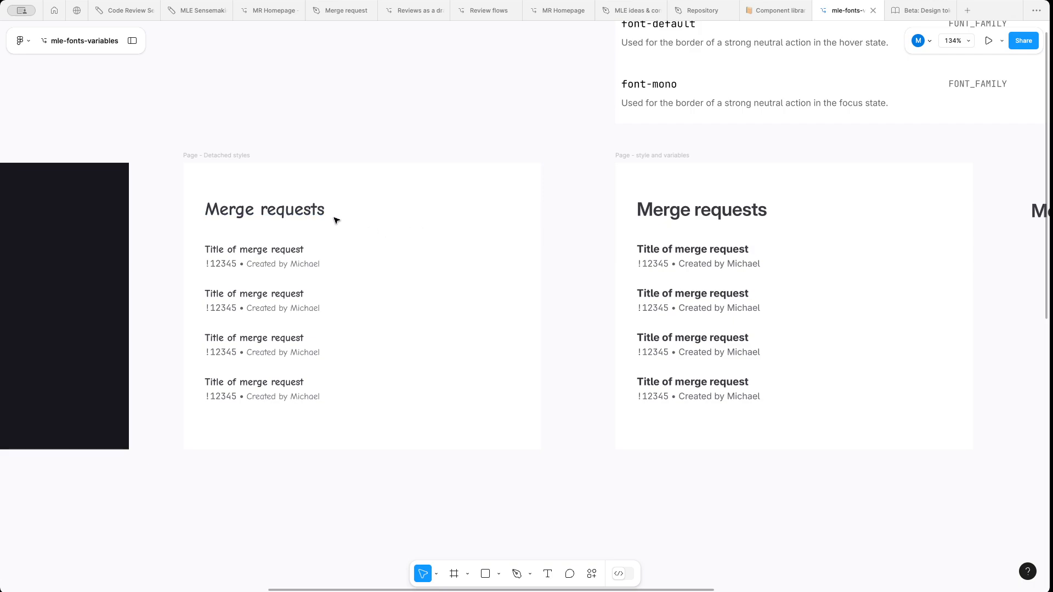
scroll(338, 220, left, 5)
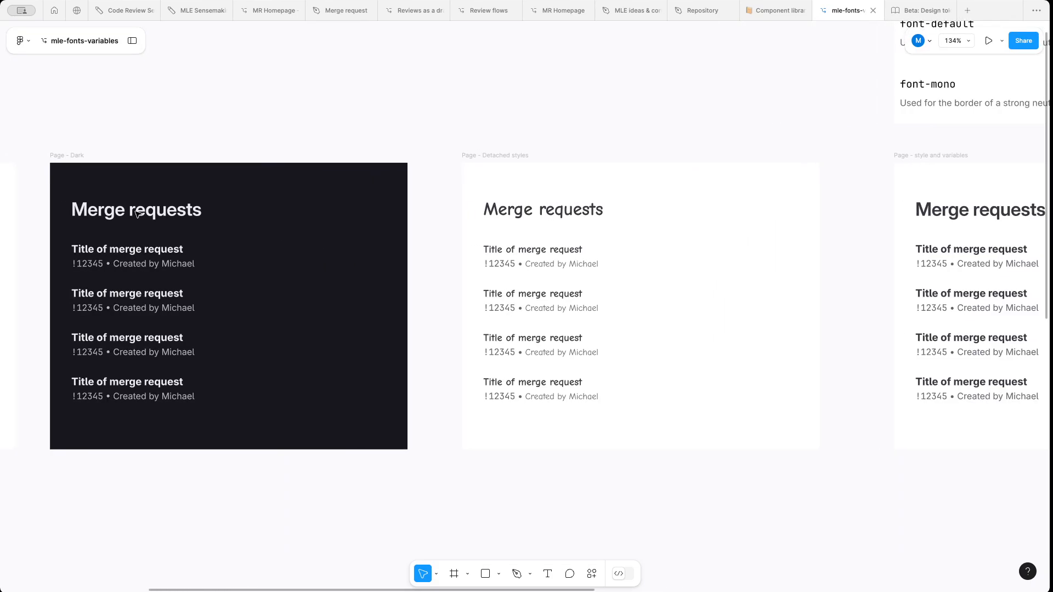
scroll(527, 291, right, 5)
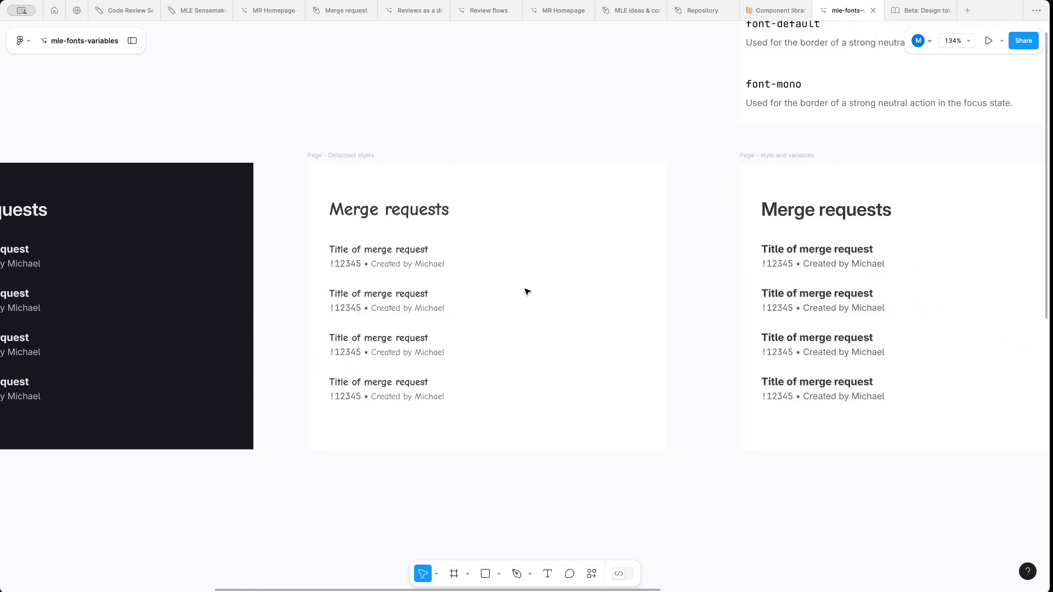
scroll(526, 291, right, 5)
scroll(525, 287, up, 1)
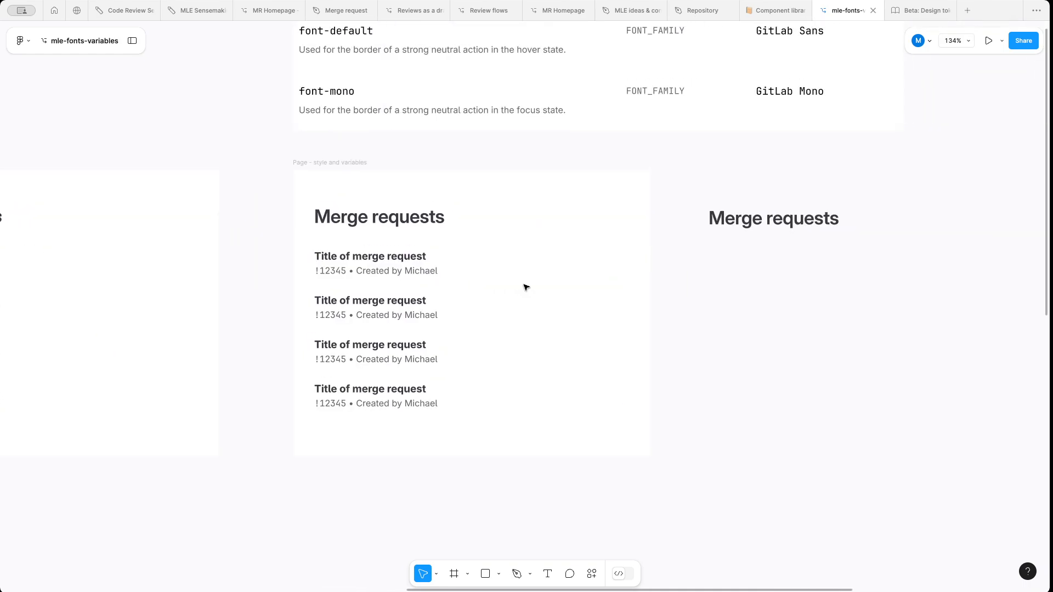
scroll(526, 287, up, 1)
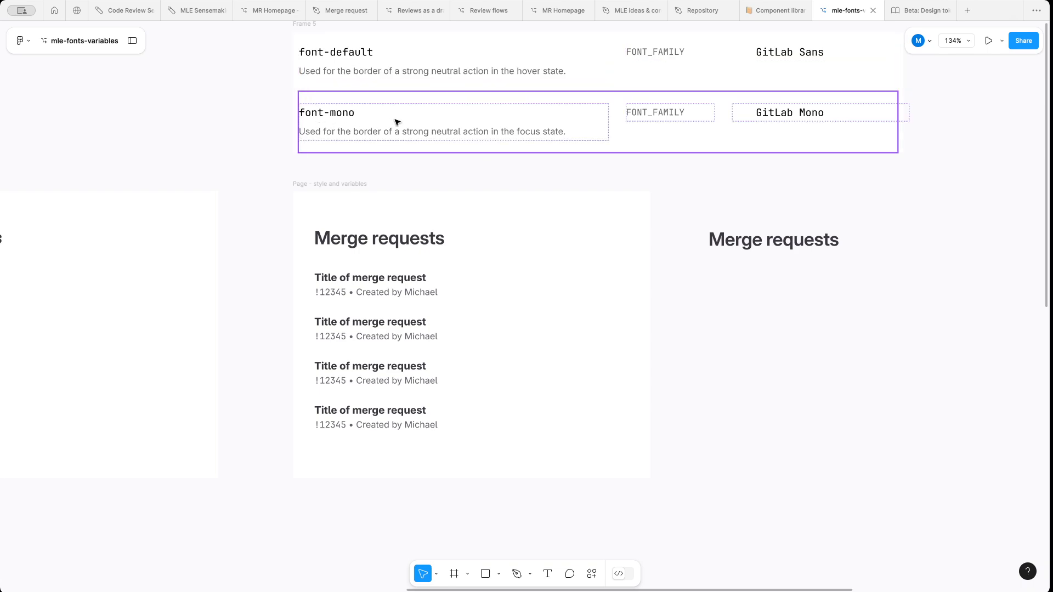
scroll(475, 140, right, 2)
scroll(475, 139, up, 1)
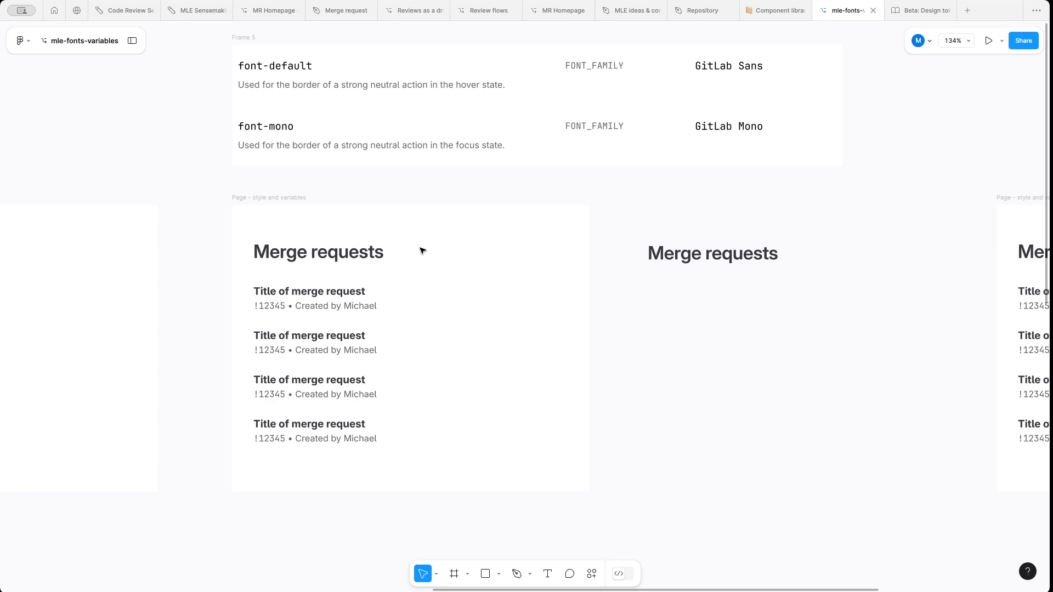
- Detach the text style from the standalone Merge requests heading and apply the font-default variable as its font
click(722, 259)
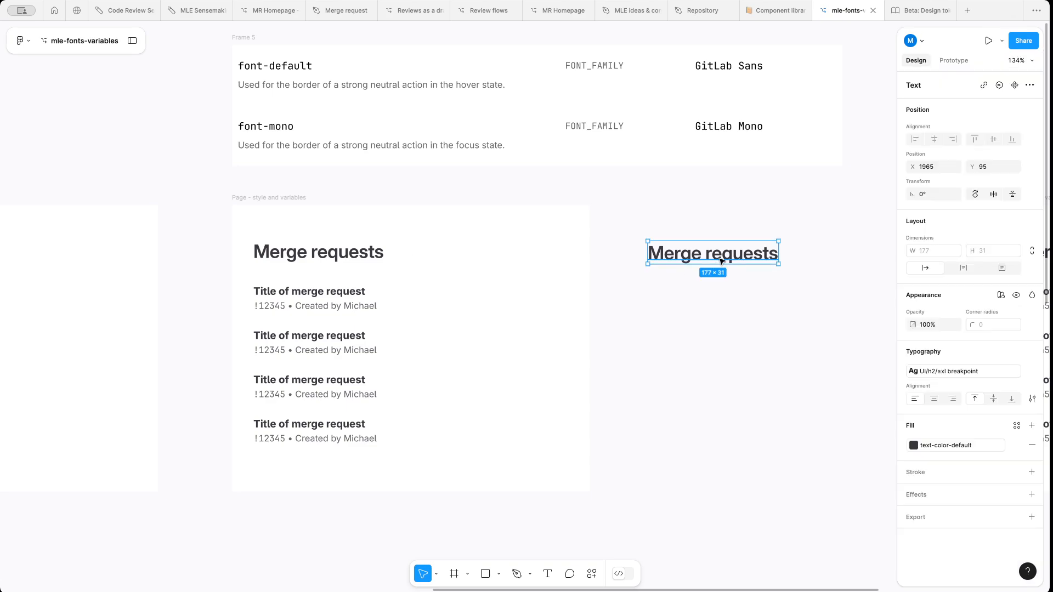
scroll(799, 364, right, 4)
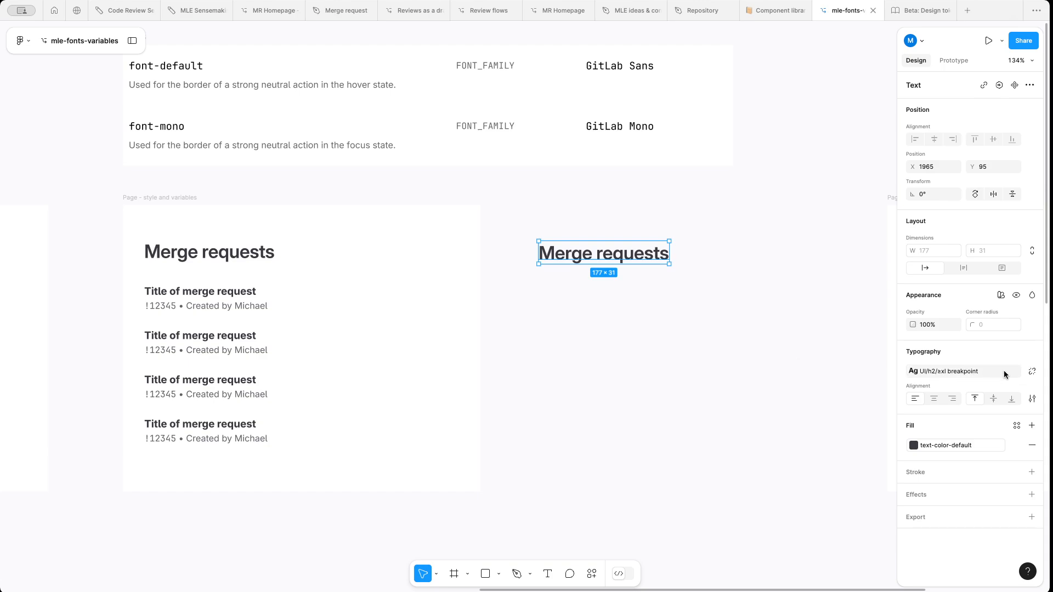
click(1029, 373)
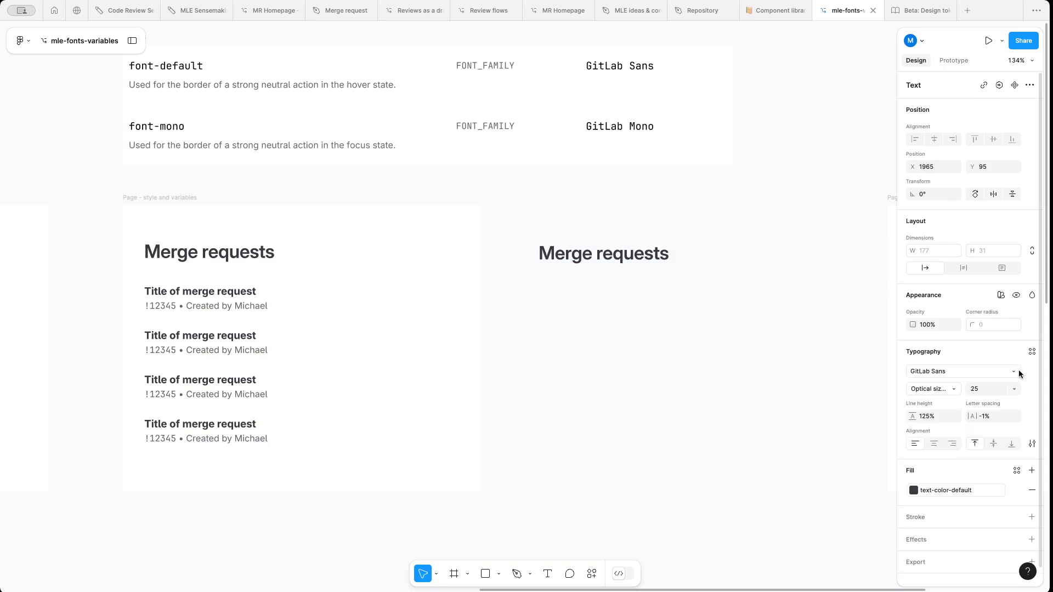
click(933, 371)
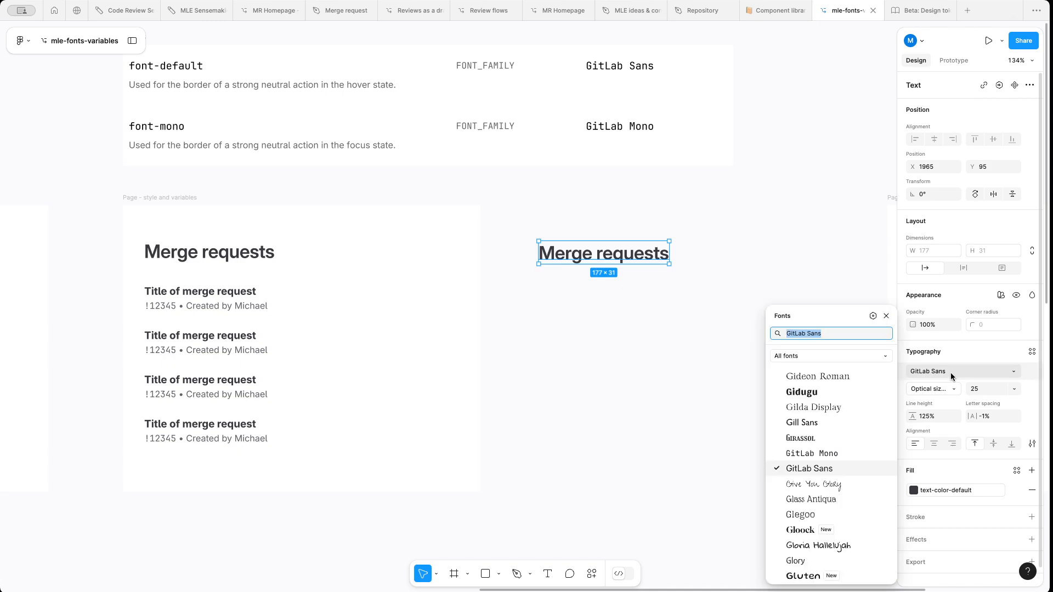
click(874, 316)
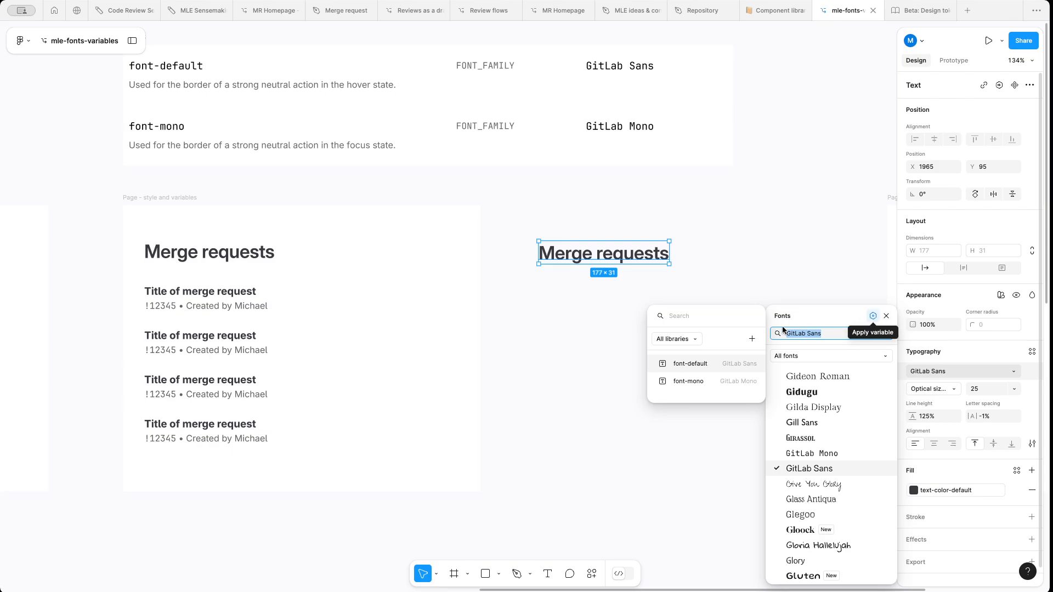
click(698, 363)
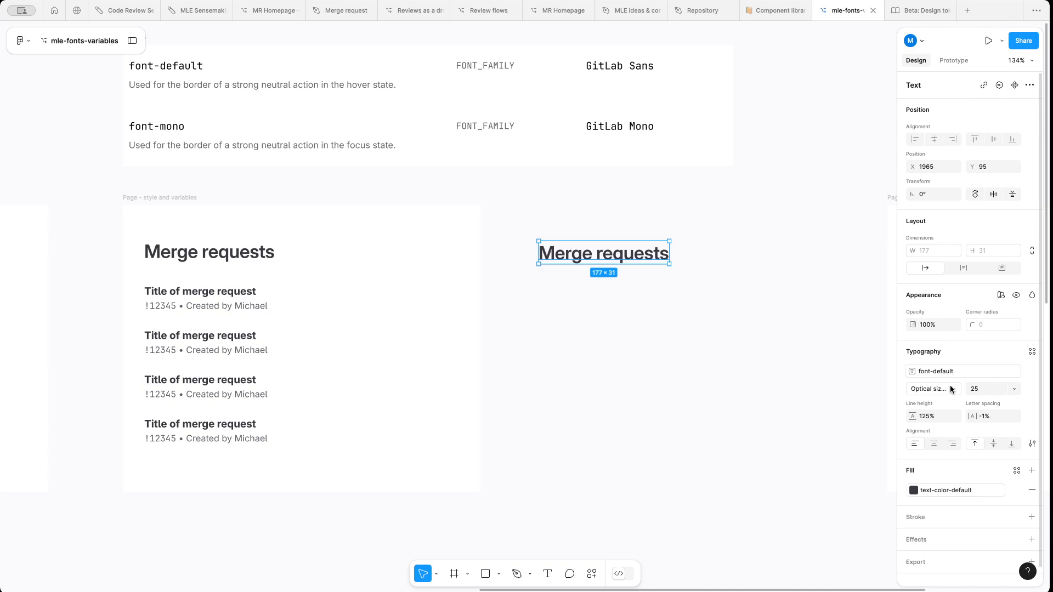
- View the available text styles, and inspect those on the heading and first merge request title in the style and variables page
click(1032, 352)
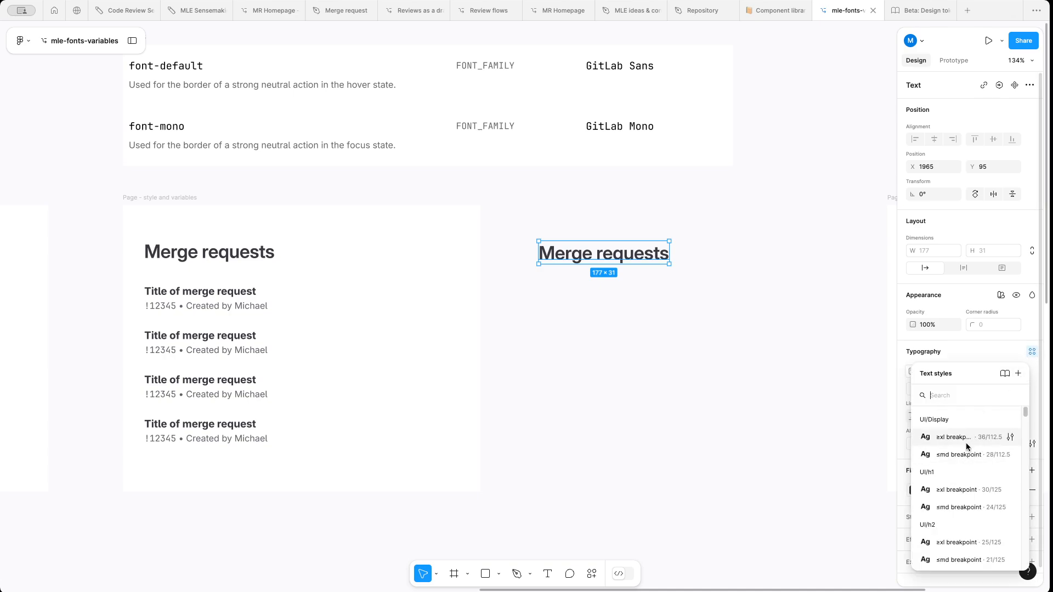
click(850, 386)
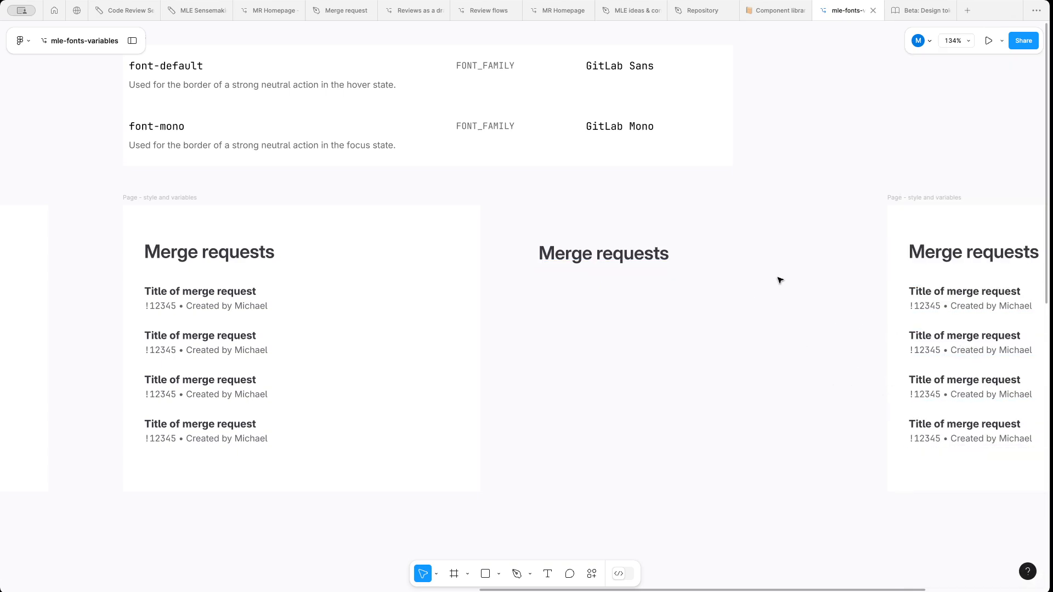
click(256, 251)
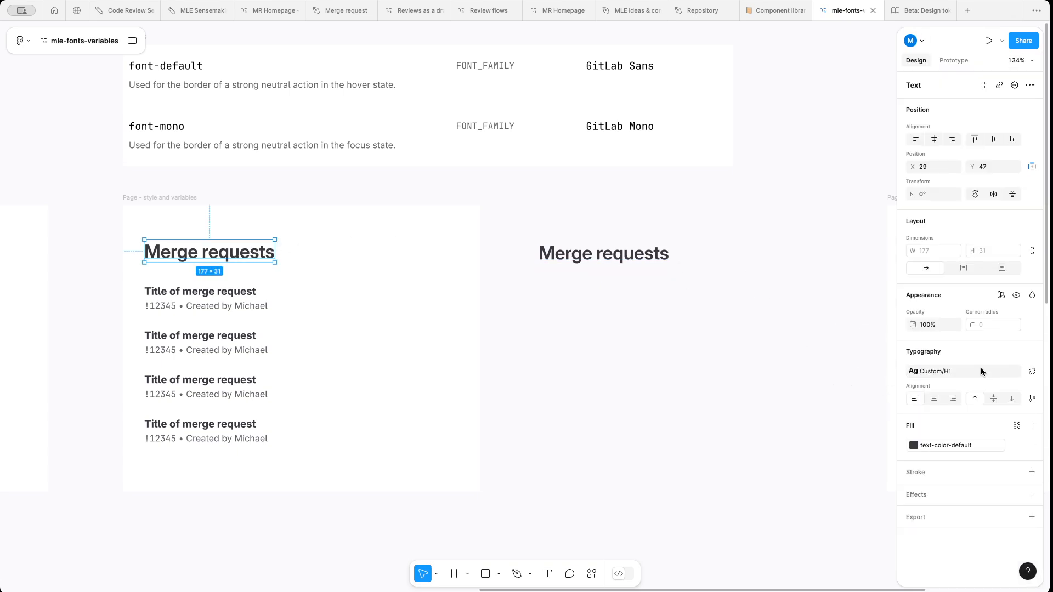
click(239, 296)
double_click(238, 296)
double_click(239, 296)
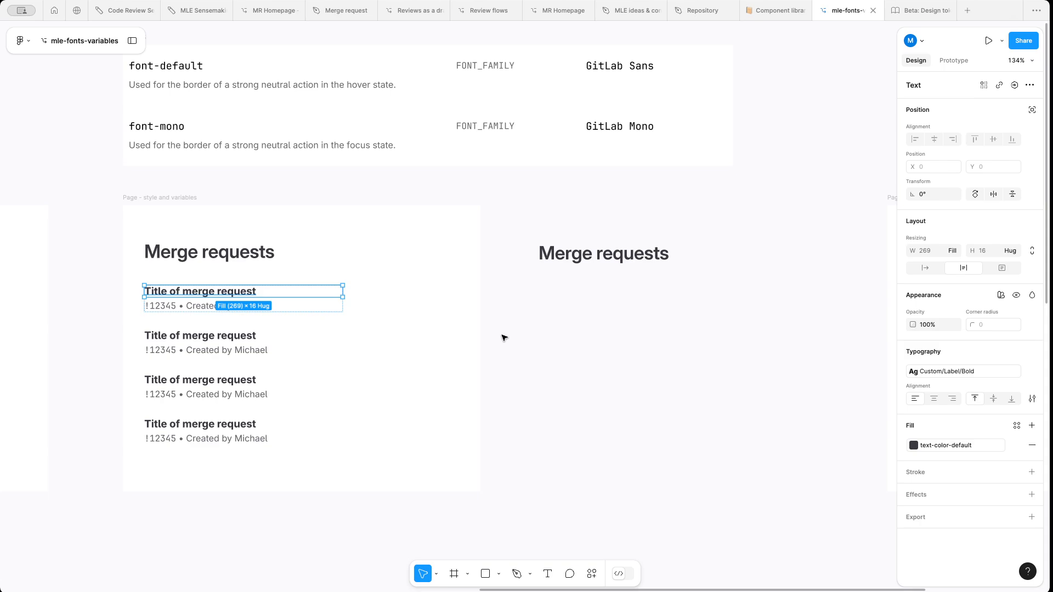
scroll(504, 337, right, 10)
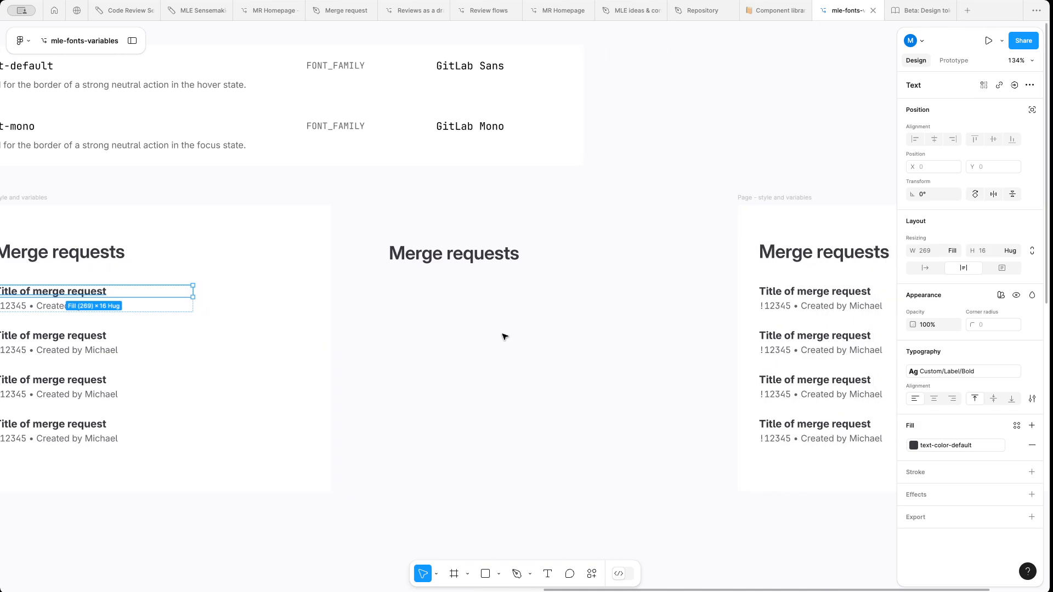
- Inspect the variable mode and color variables of the Page - style and variables frame located beyond the standalone Merge requests heading
scroll(504, 337, right, 7)
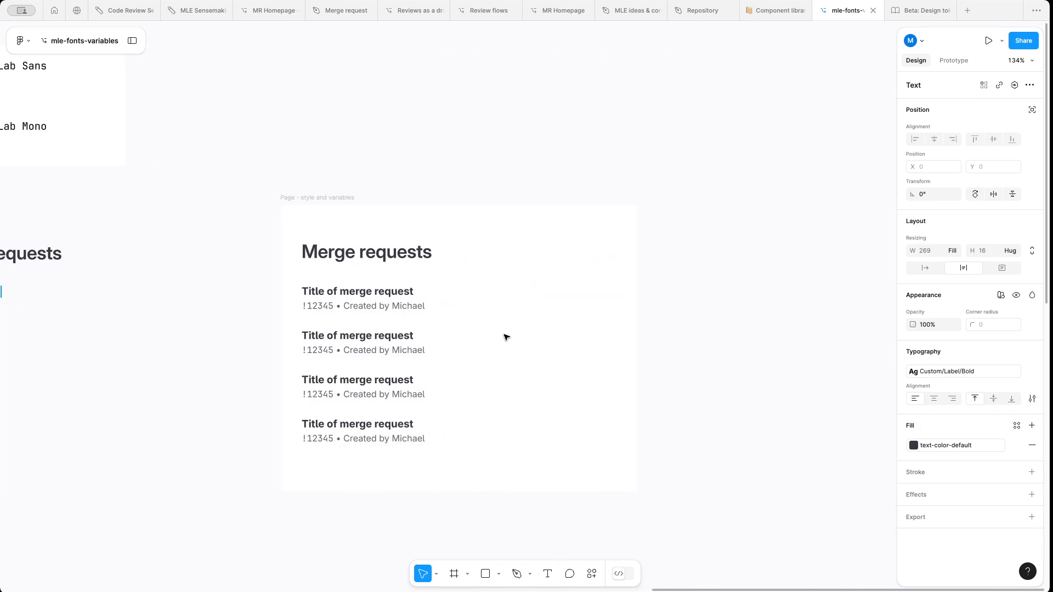
click(295, 207)
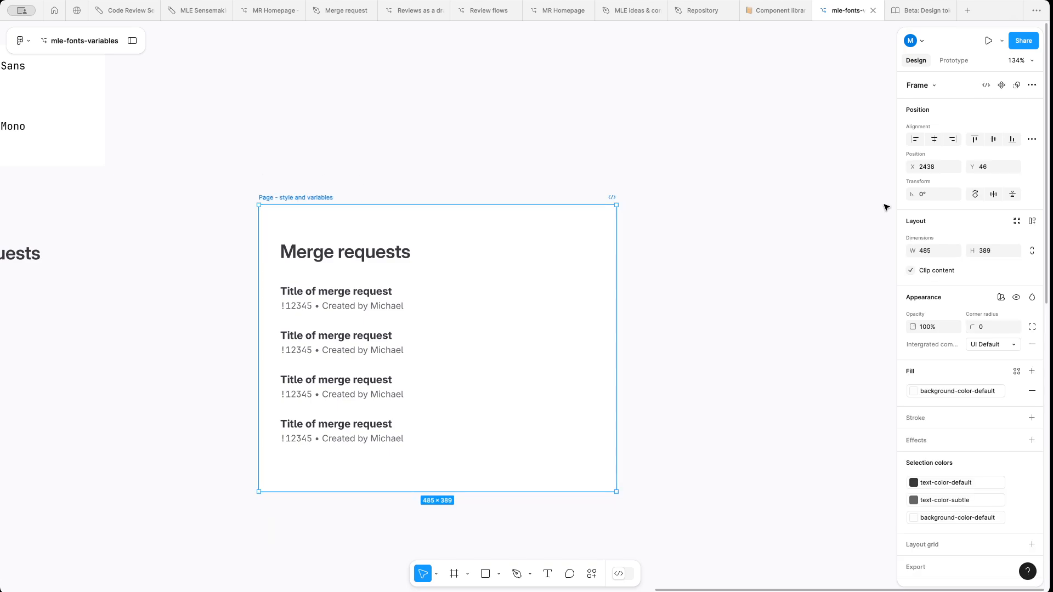
click(808, 130)
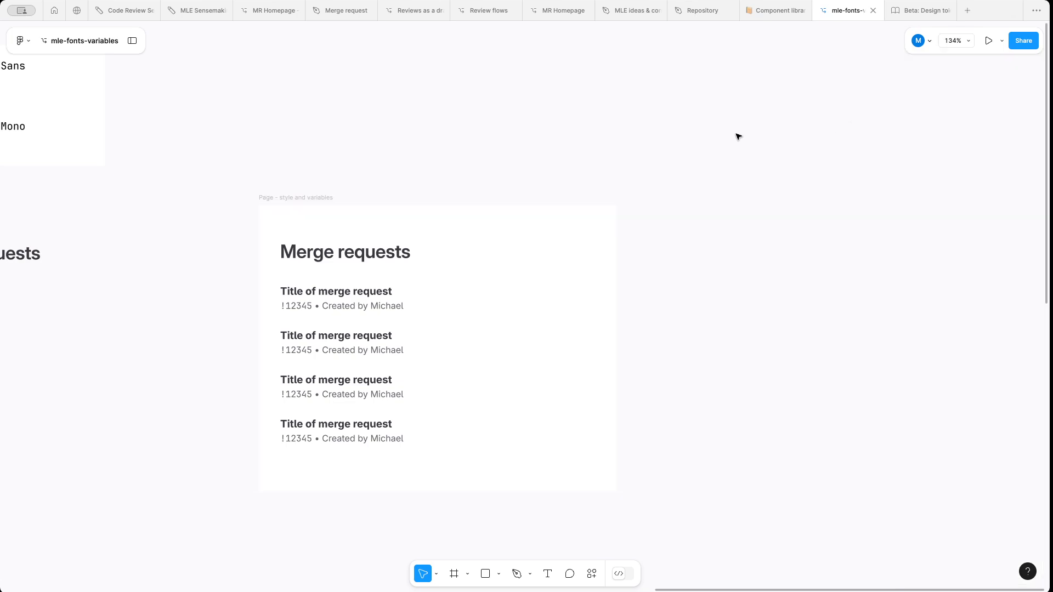
- Restore the full interface and examine the local font-default and font-mono variables across the UI Default and Wireframe modes
click(132, 41)
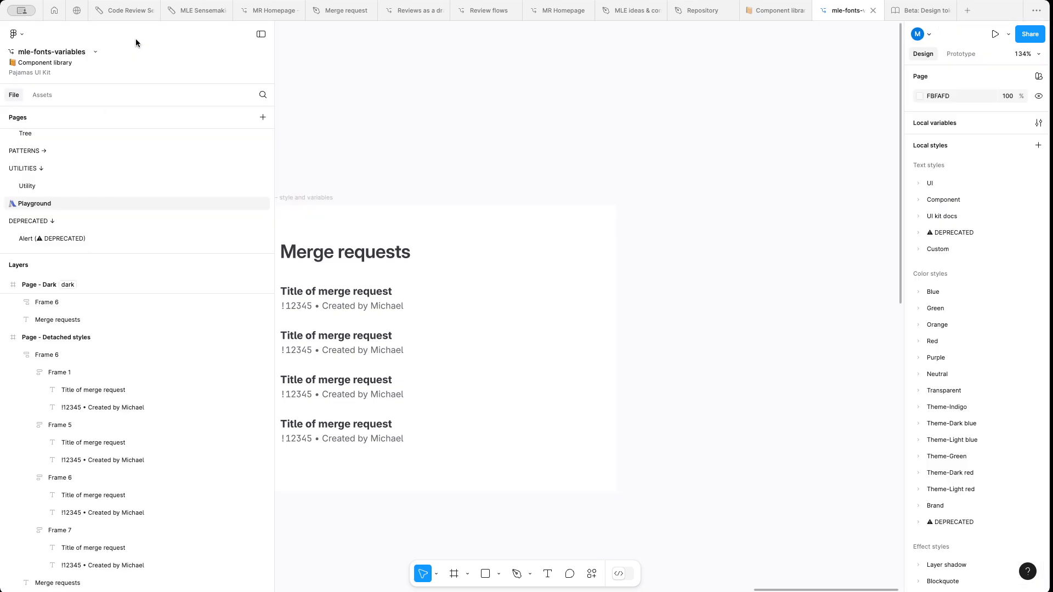
click(1038, 124)
scroll(646, 343, up, 1)
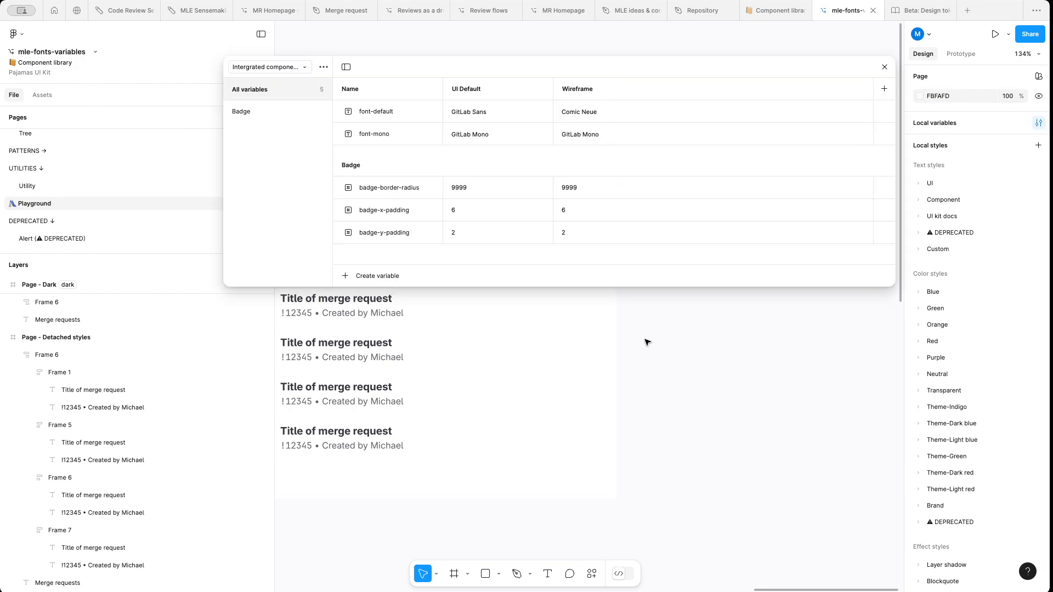
scroll(647, 343, left, 3)
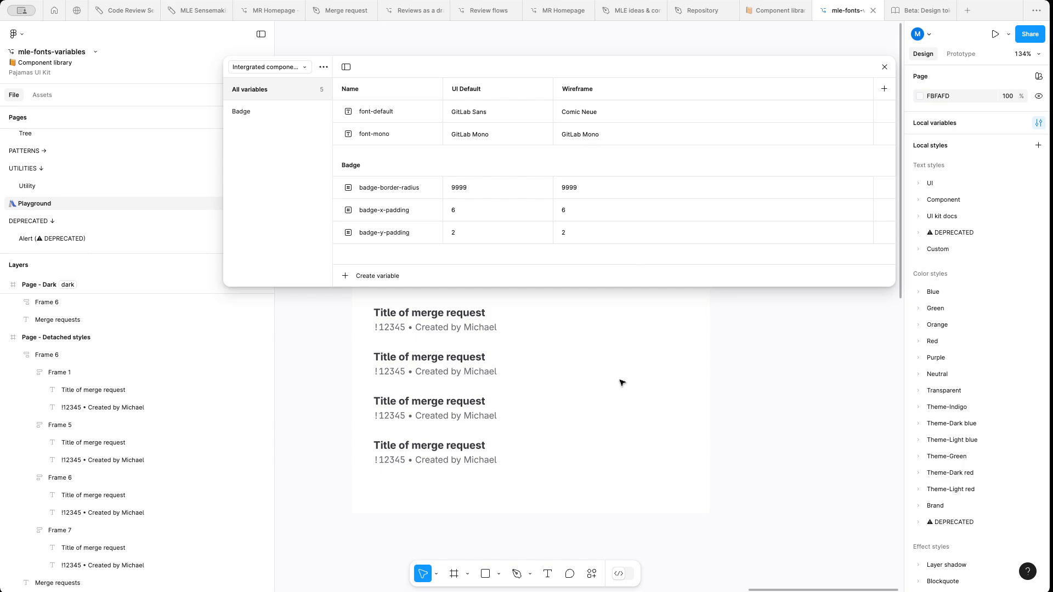
scroll(624, 378, up, 3)
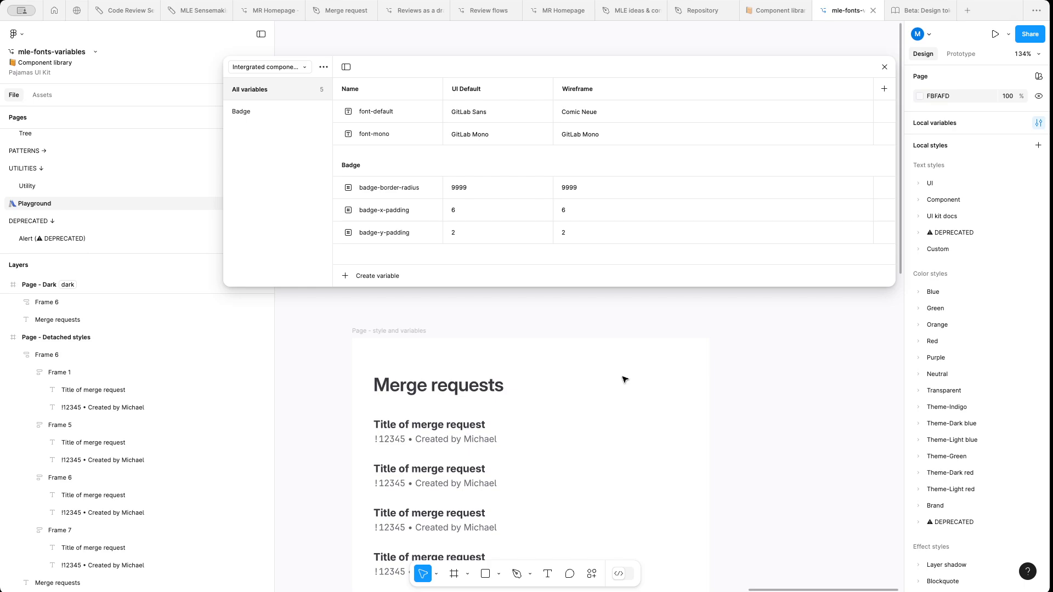
scroll(624, 378, up, 2)
- Set the Intergrated components variable mode of the Page - style and variables frame to Wireframe
click(383, 325)
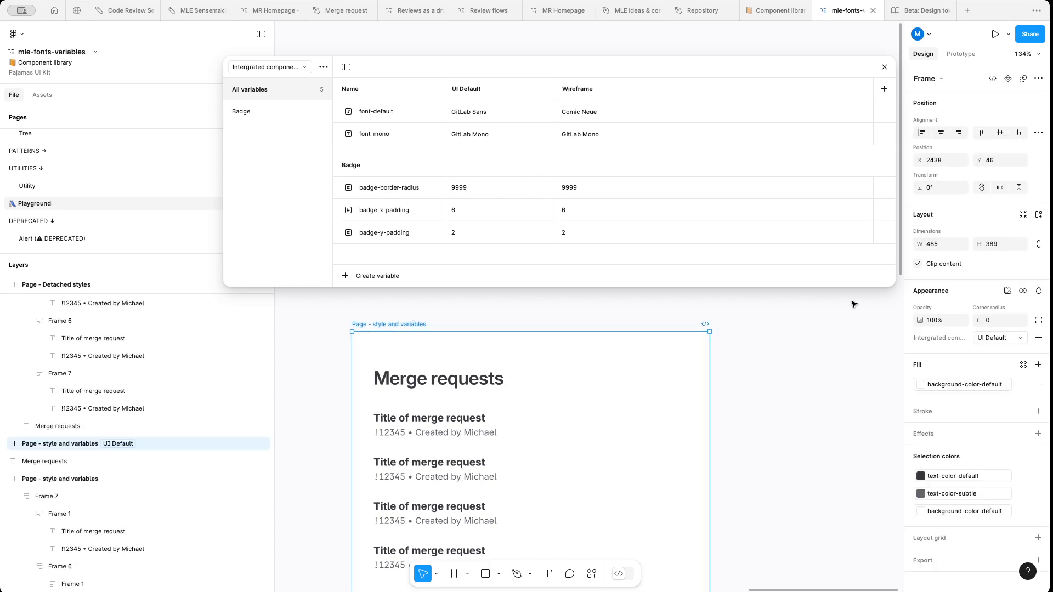
click(1008, 291)
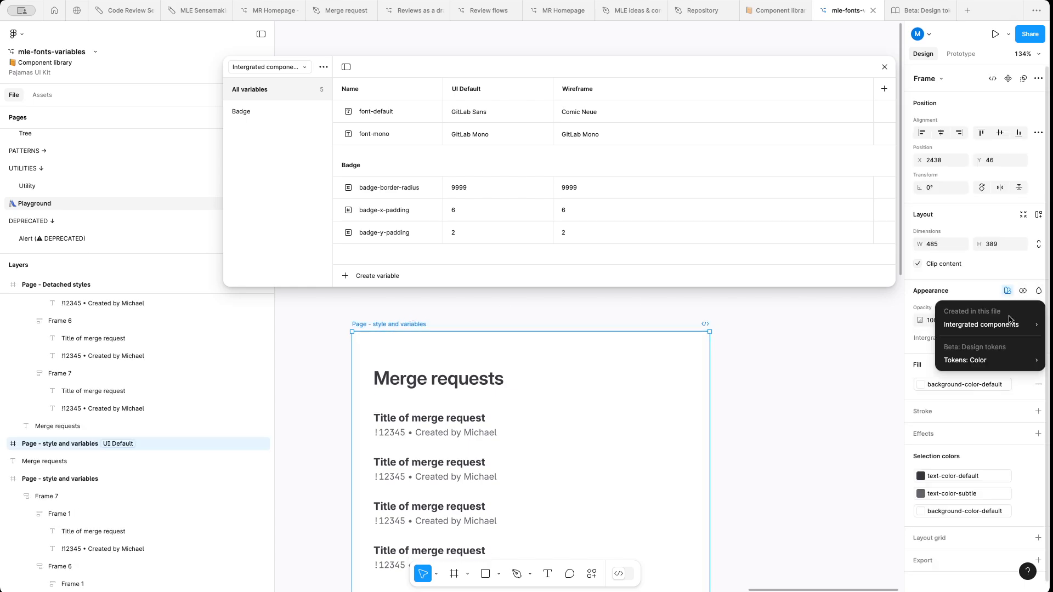
mouse_move(1006, 324)
click(875, 360)
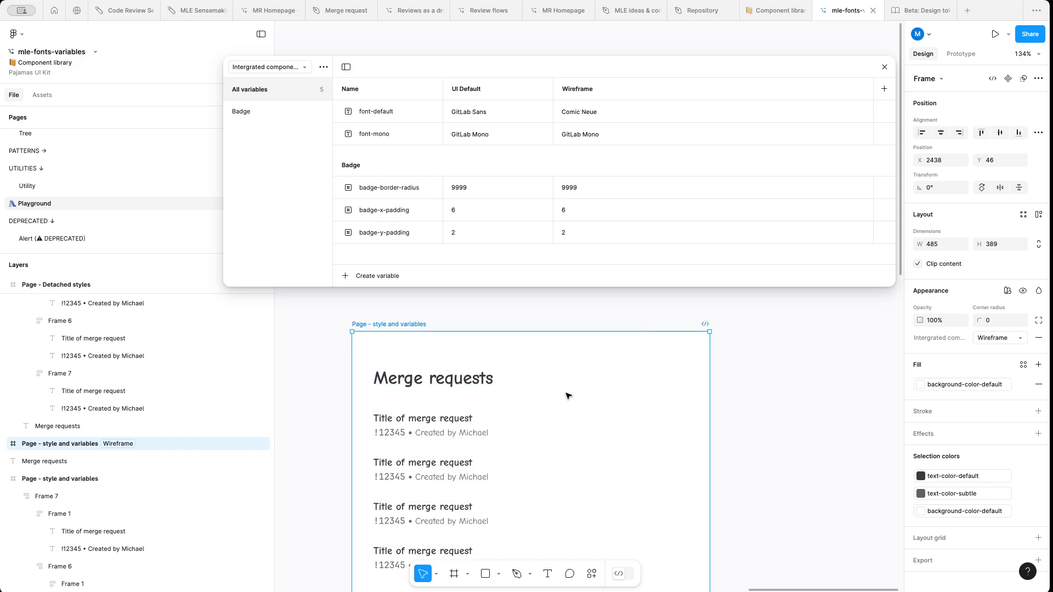
- Close the local variables and examine the review form in the Frame 9 (Screenshot) frame below the page mockups
scroll(568, 395, down, 2)
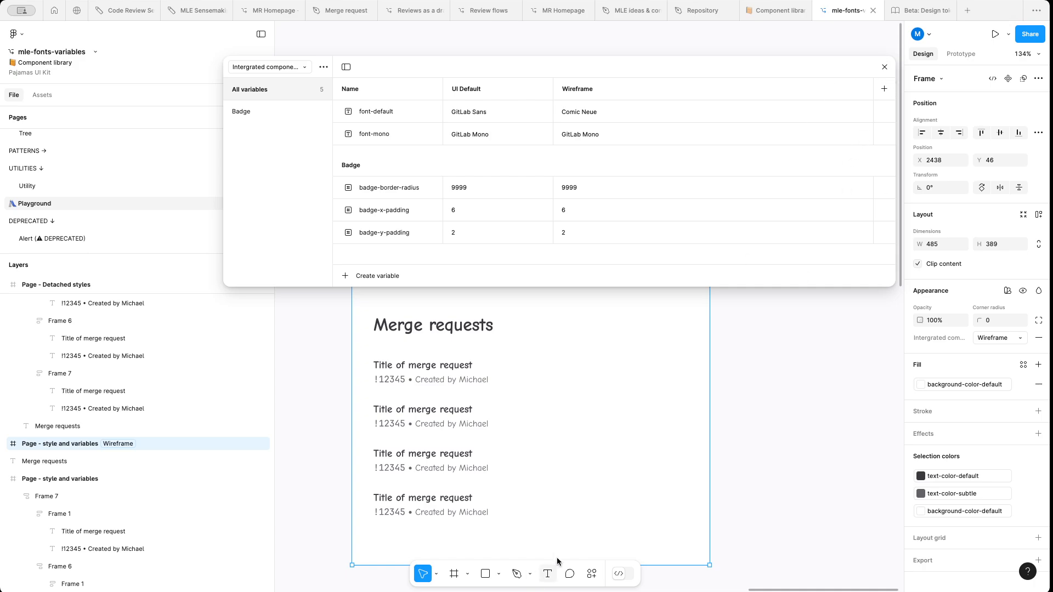
scroll(627, 482, down, 19)
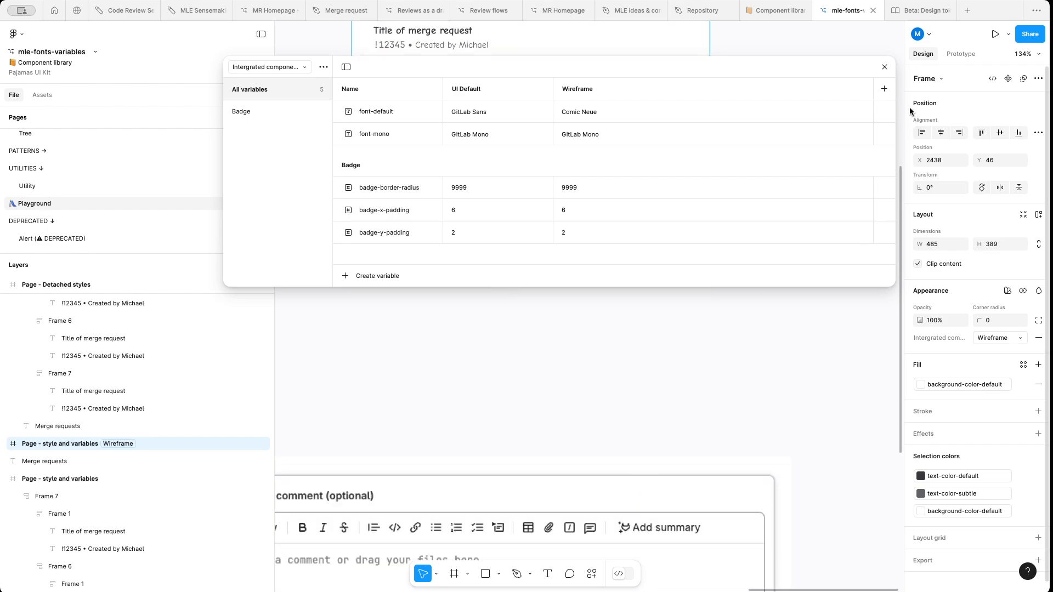
click(884, 67)
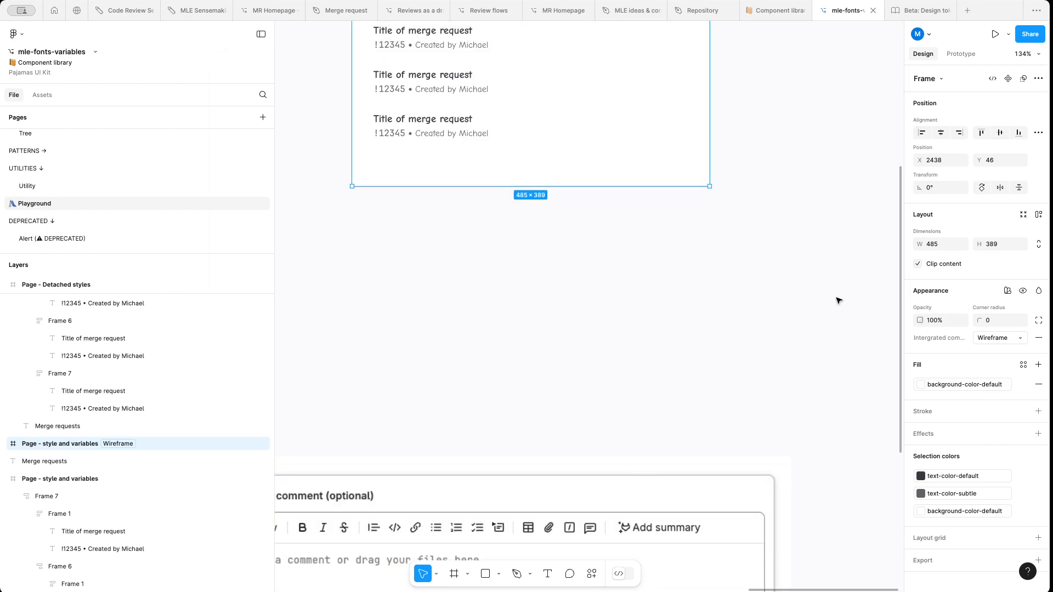
scroll(817, 335, down, 5)
scroll(665, 343, down, 2)
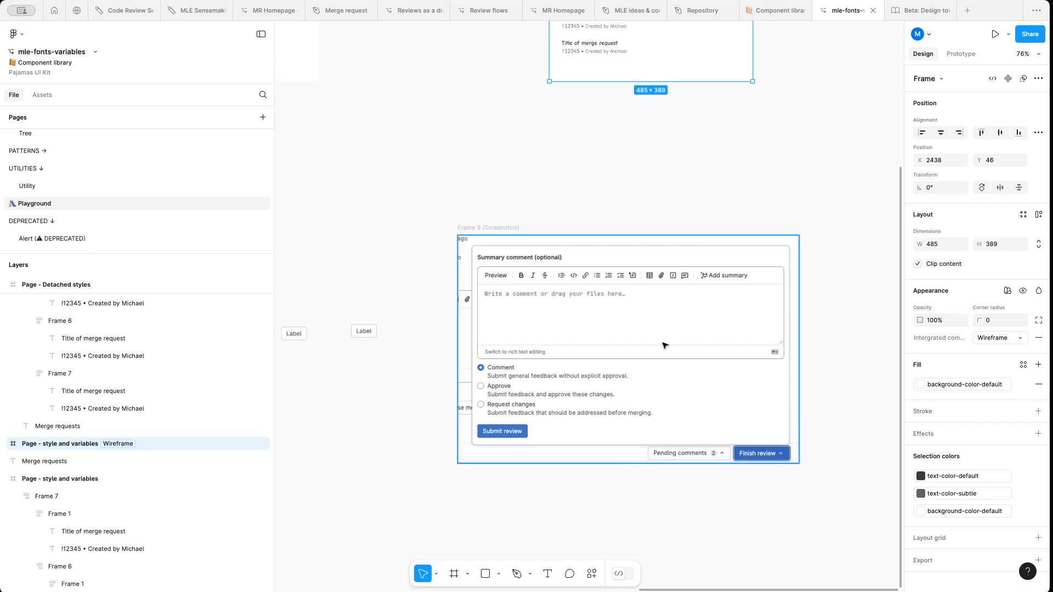
scroll(665, 343, up, 4)
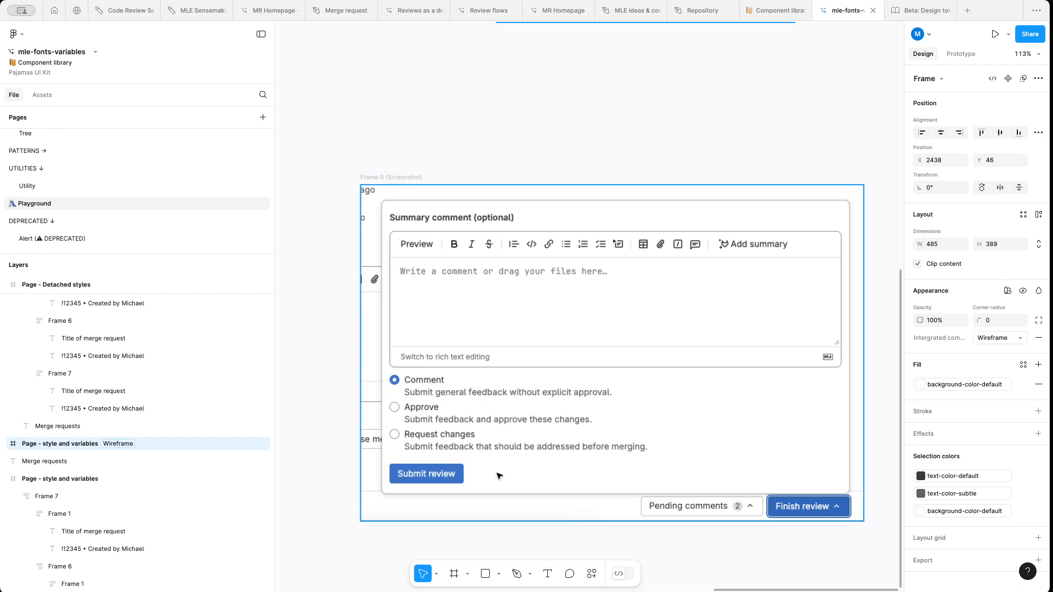
- Move the Label button farther from the screenshot into Frame 9, beside the Submit review button
scroll(498, 475, down, 5)
scroll(498, 473, left, 4)
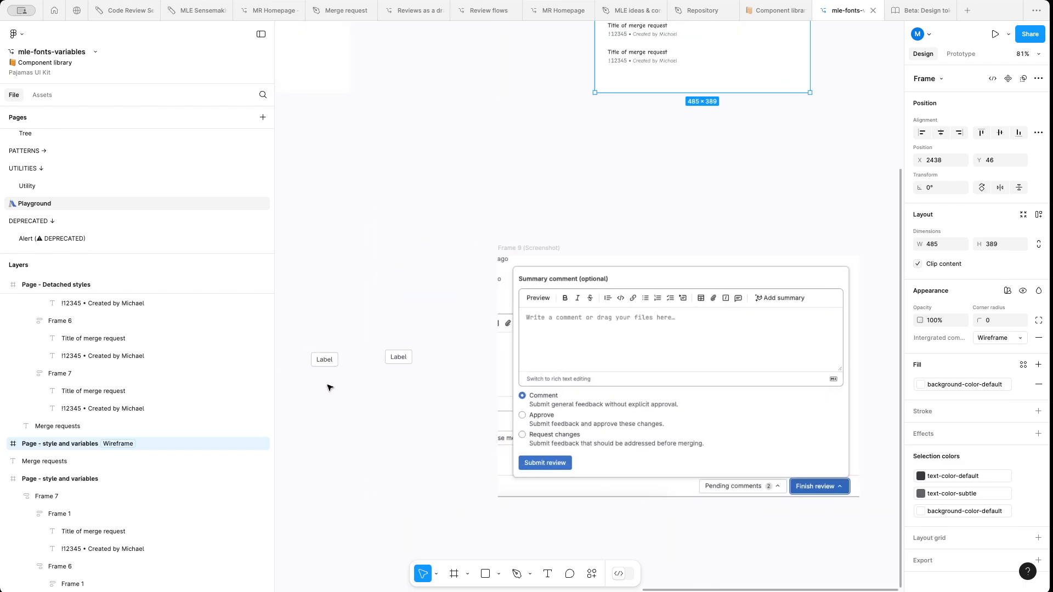
drag(325, 359, 599, 462)
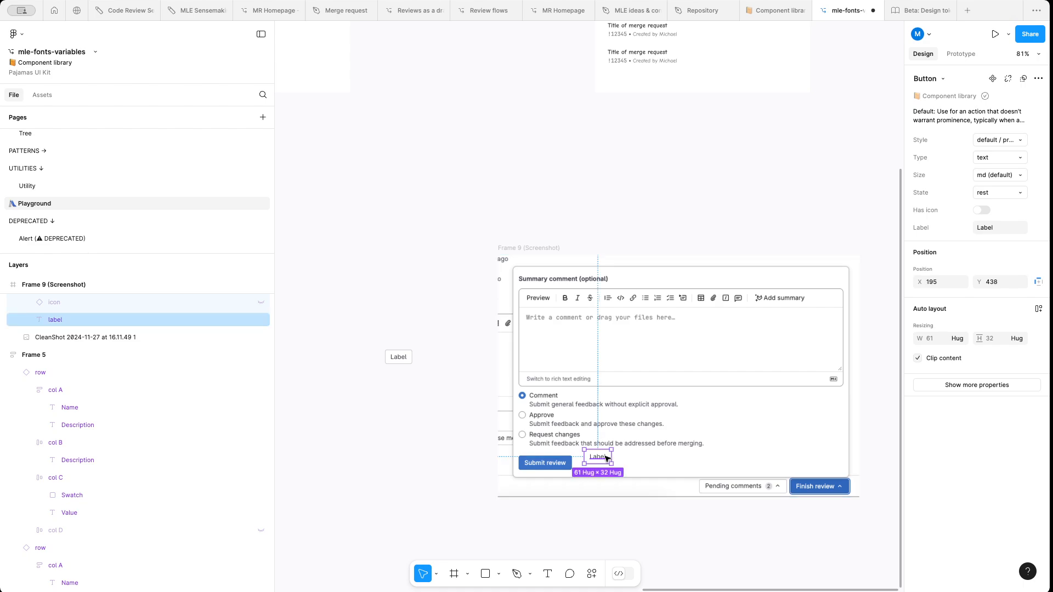
- Change the text of the button beside Submit review to "Discard changes"
scroll(599, 462, up, 5)
double_click(595, 467)
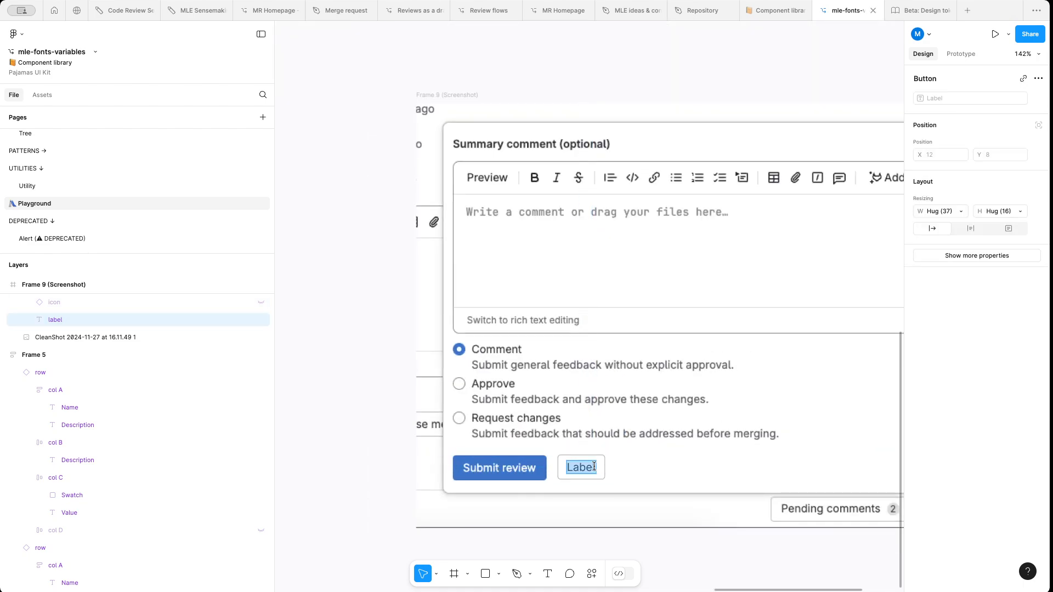
text(Disc)
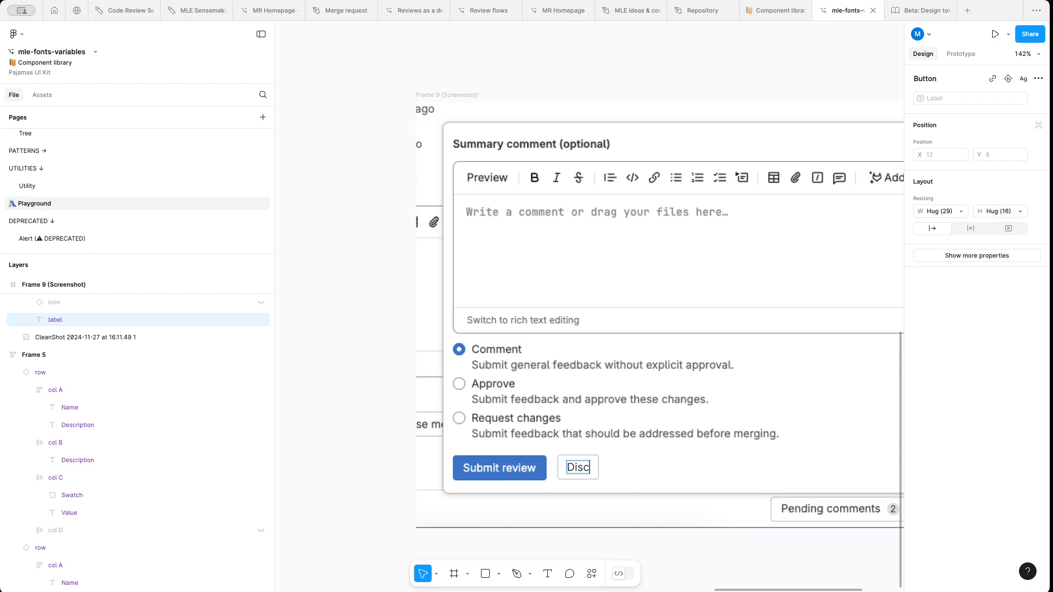
text(ard changes)
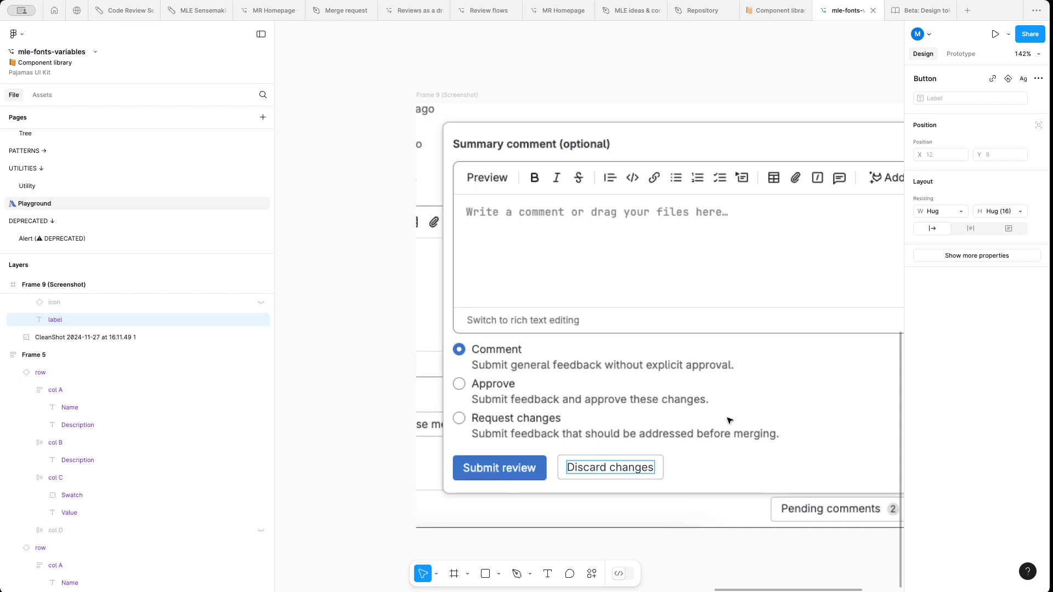
key(Escape)
click(851, 464)
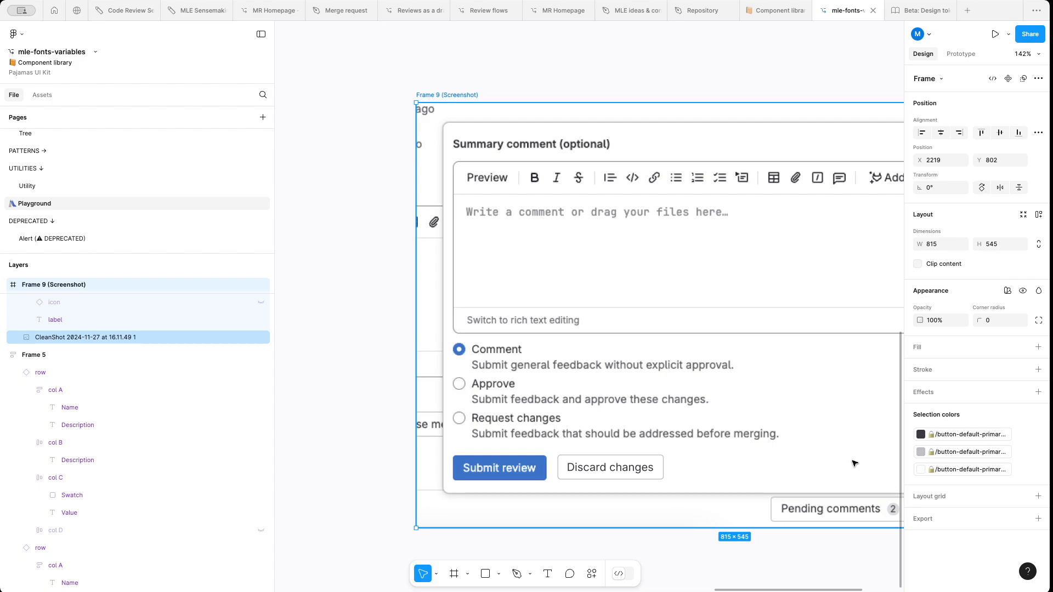
- Fine-tune the Discard changes button's position beside Submit review to X 178, Y 453
scroll(822, 462, down, 5)
ctrl+scroll(647, 383, down, 4)
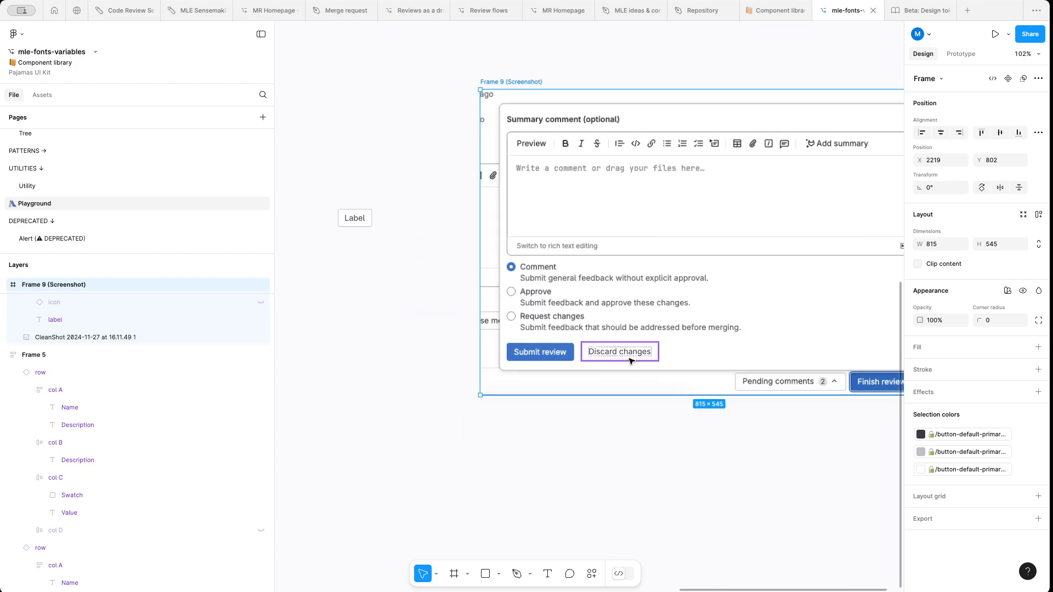
click(631, 360)
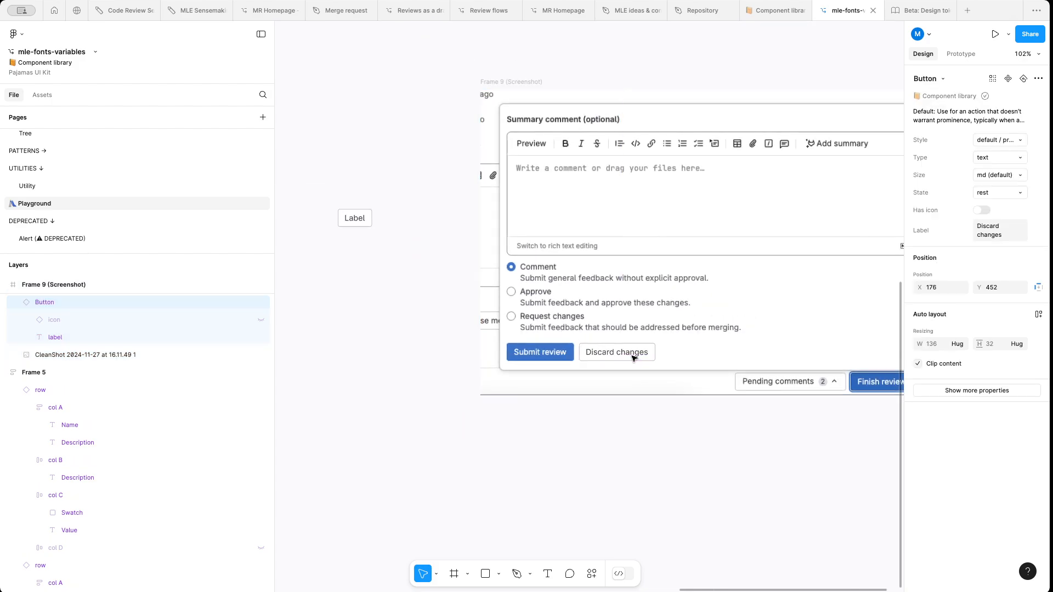
drag(634, 357, 635, 358)
click(670, 359)
click(635, 358)
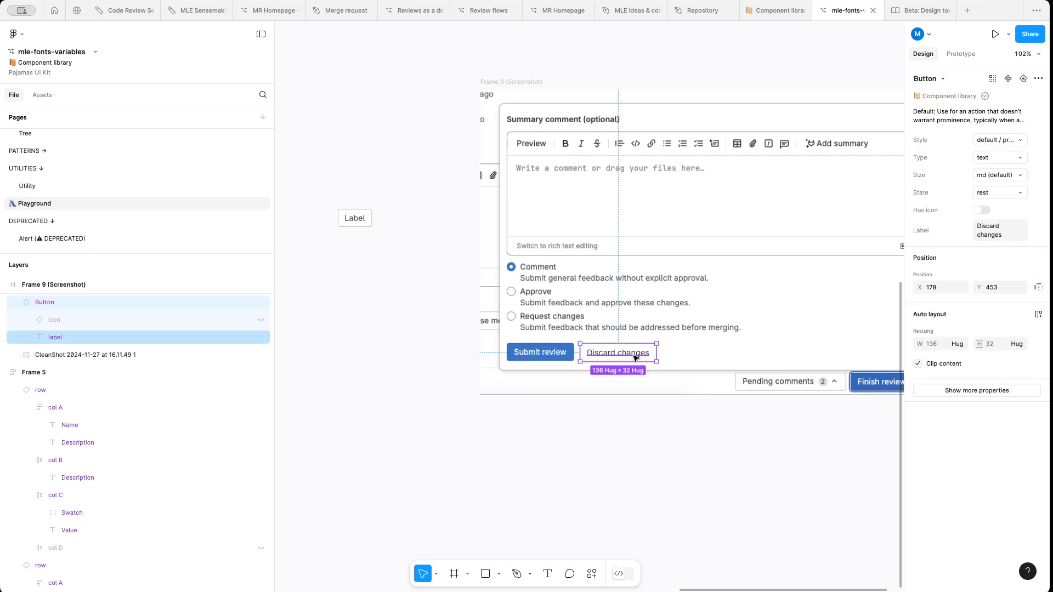
- Duplicate the Discard changes button onto the empty canvas and align the copy with the Label button at X 1801, Y 1015
drag(635, 357, 314, 254)
scroll(315, 254, left, 5)
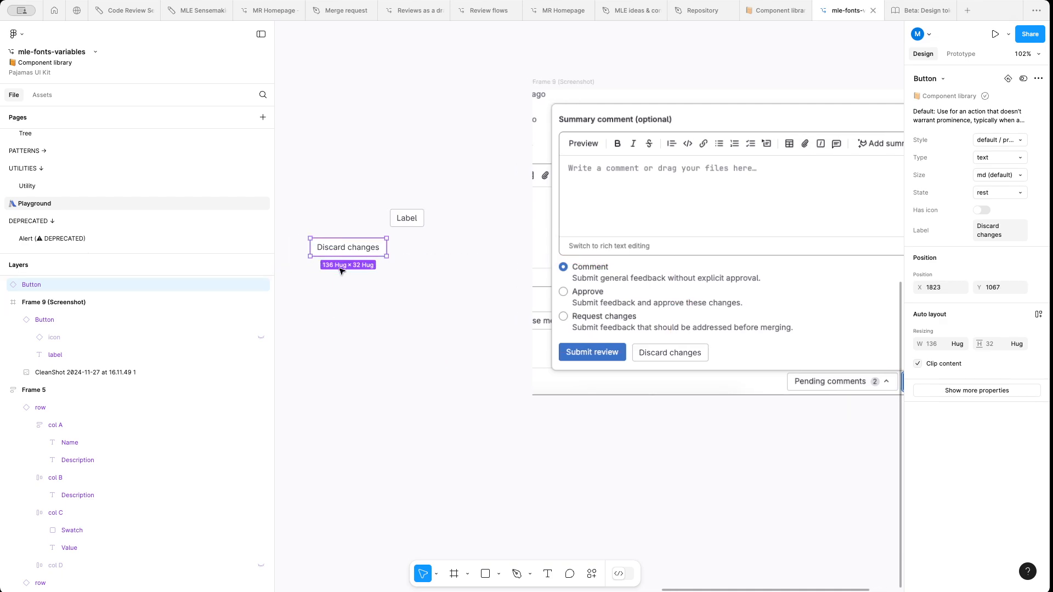
drag(458, 255, 445, 226)
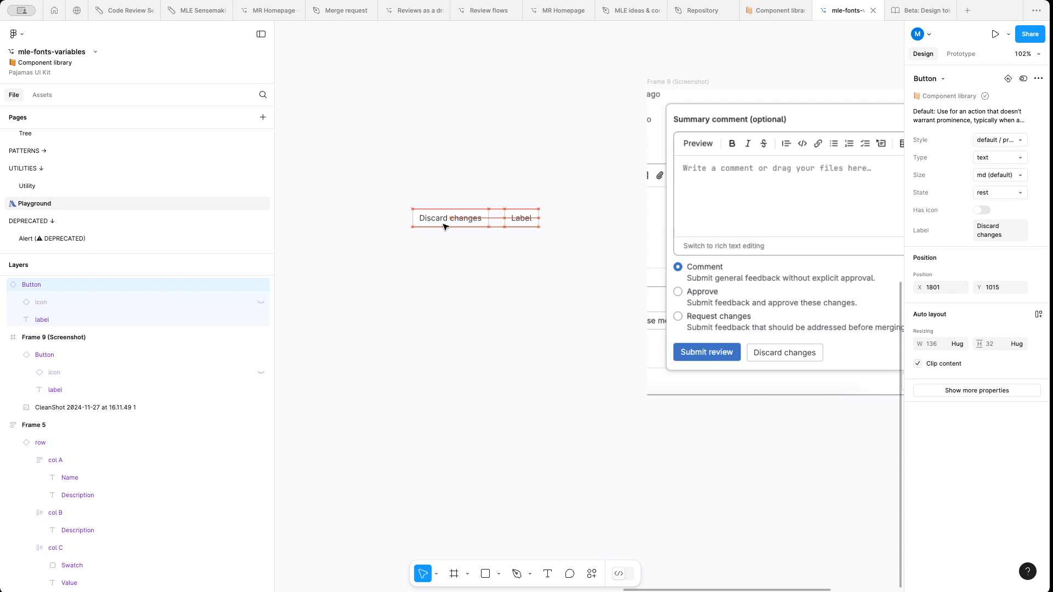
- Show more properties for the Label button and inspect its auto layout, fill, stroke and selection colors
click(528, 221)
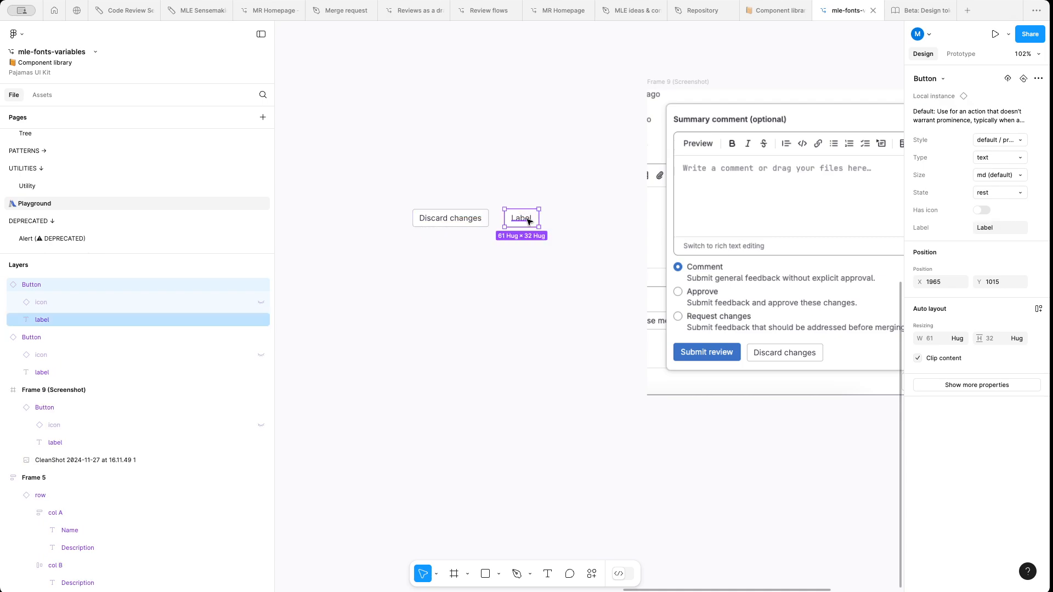
click(1002, 386)
scroll(1005, 392, down, 3)
scroll(1005, 395, down, 2)
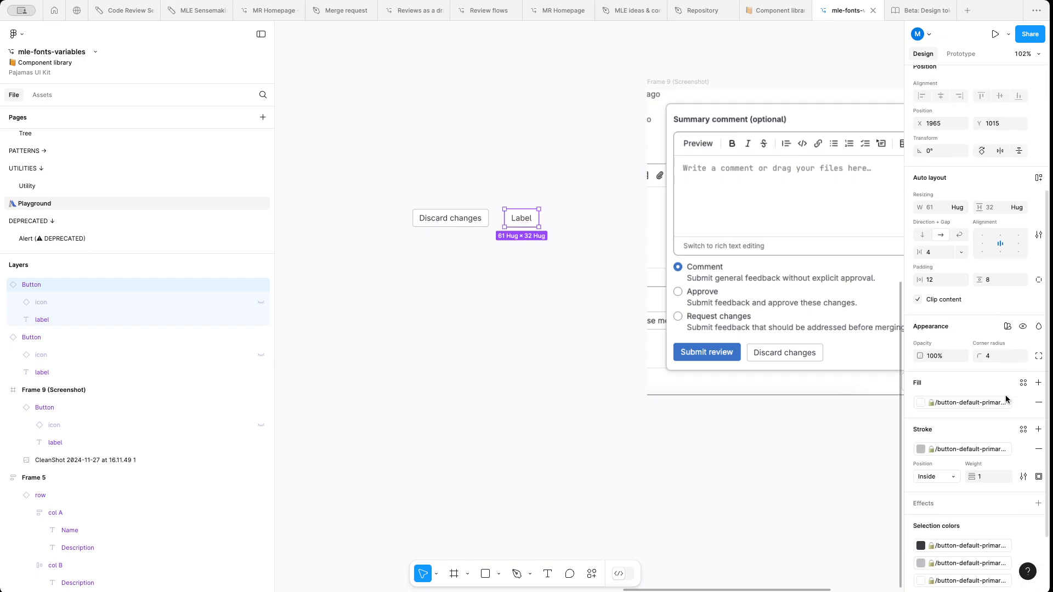
scroll(1006, 398, down, 3)
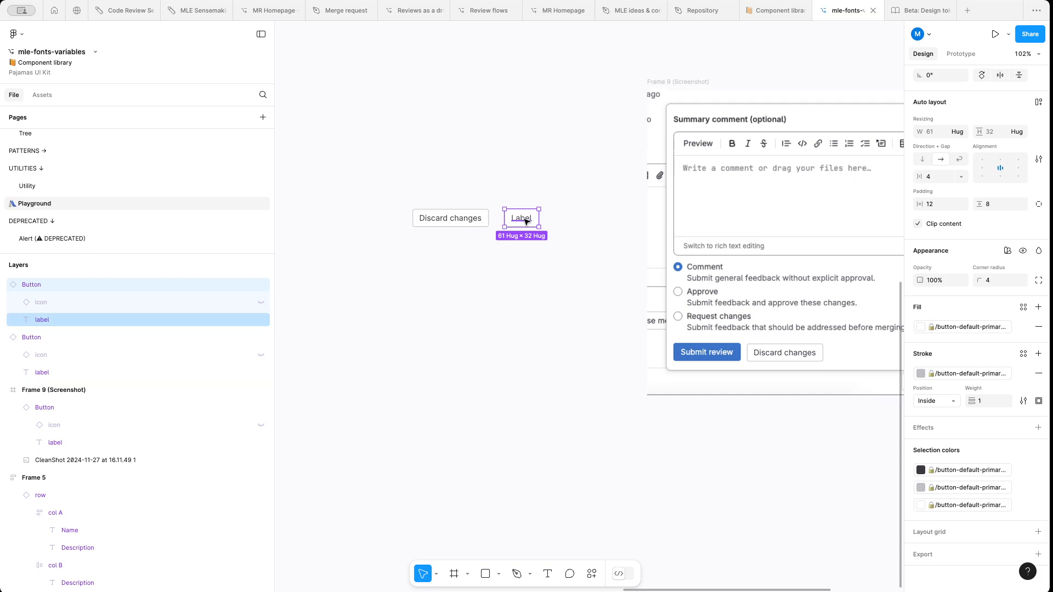
- Compare the typography styles of the text inside the standalone Label and Discard changes buttons
double_click(521, 218)
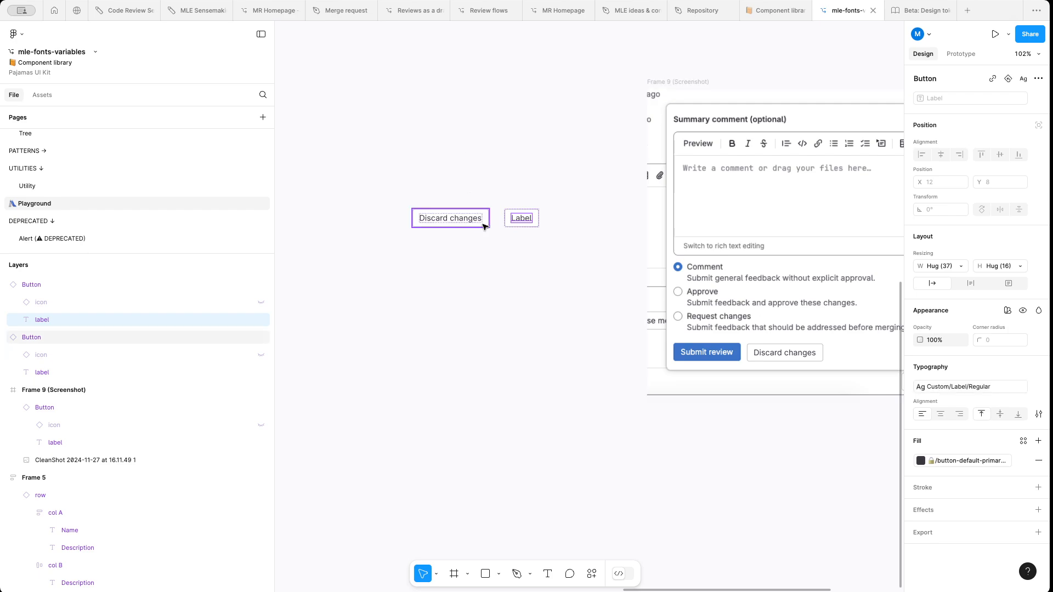
double_click(451, 218)
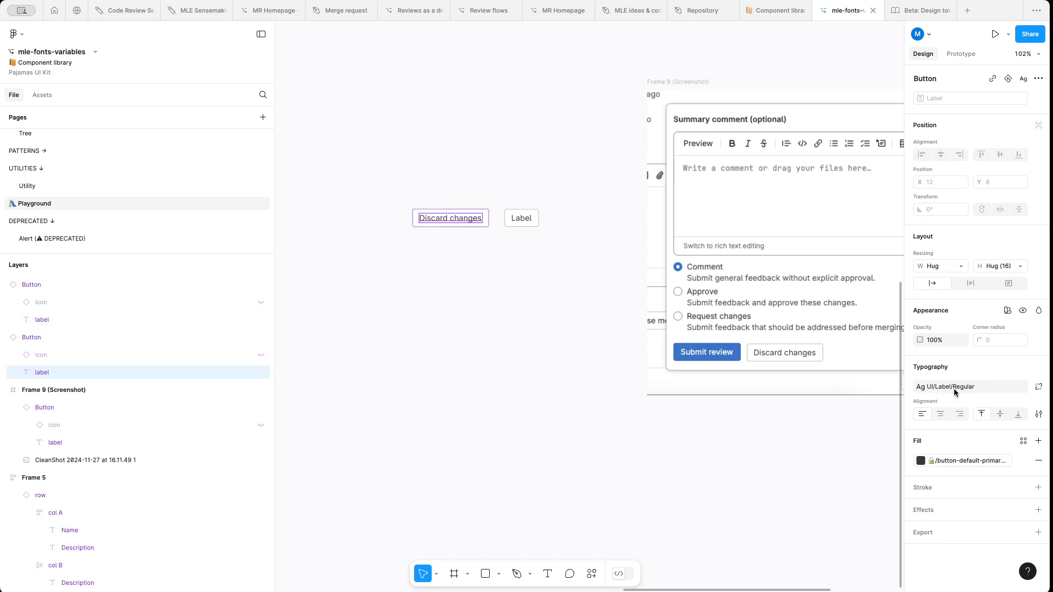
click(521, 218)
double_click(521, 218)
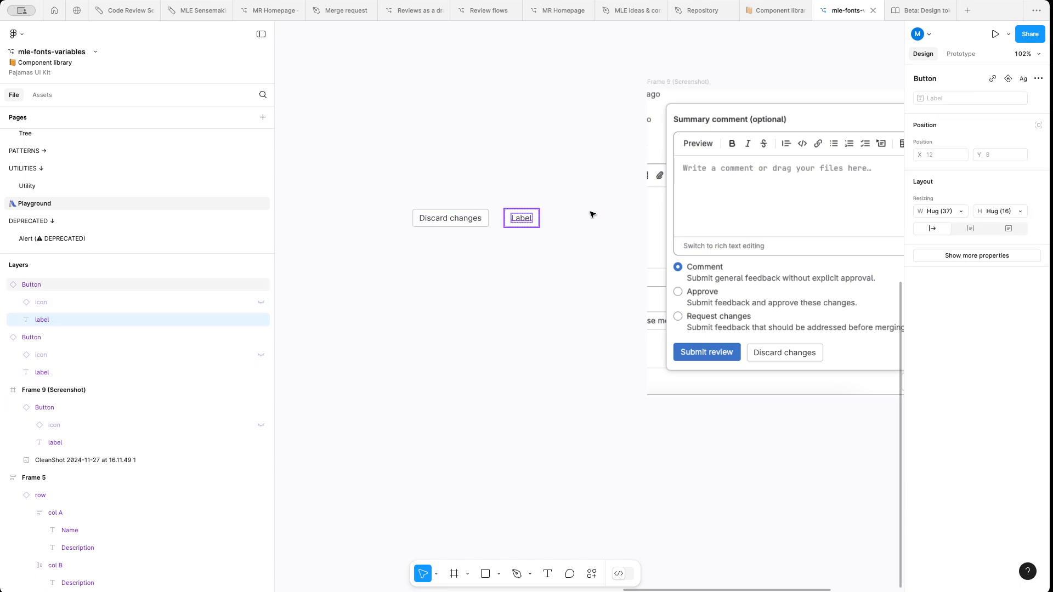
double_click(521, 220)
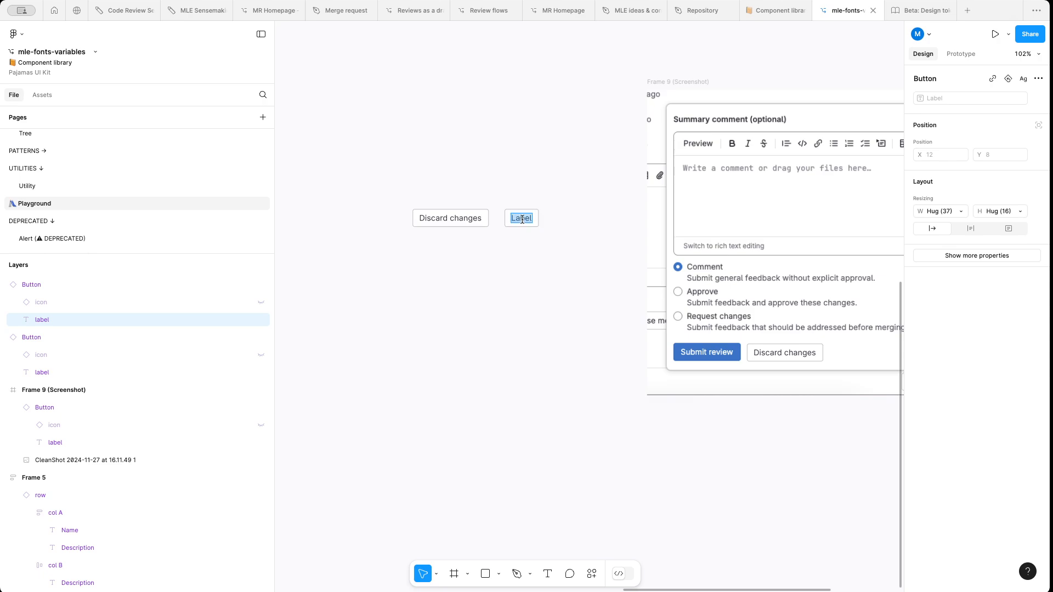
click(976, 256)
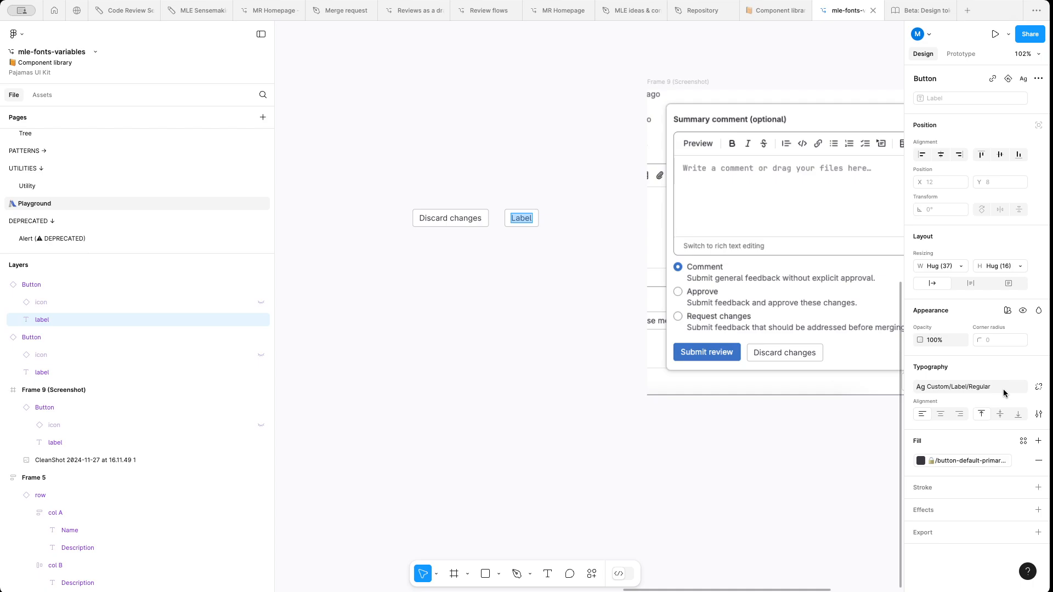
click(811, 364)
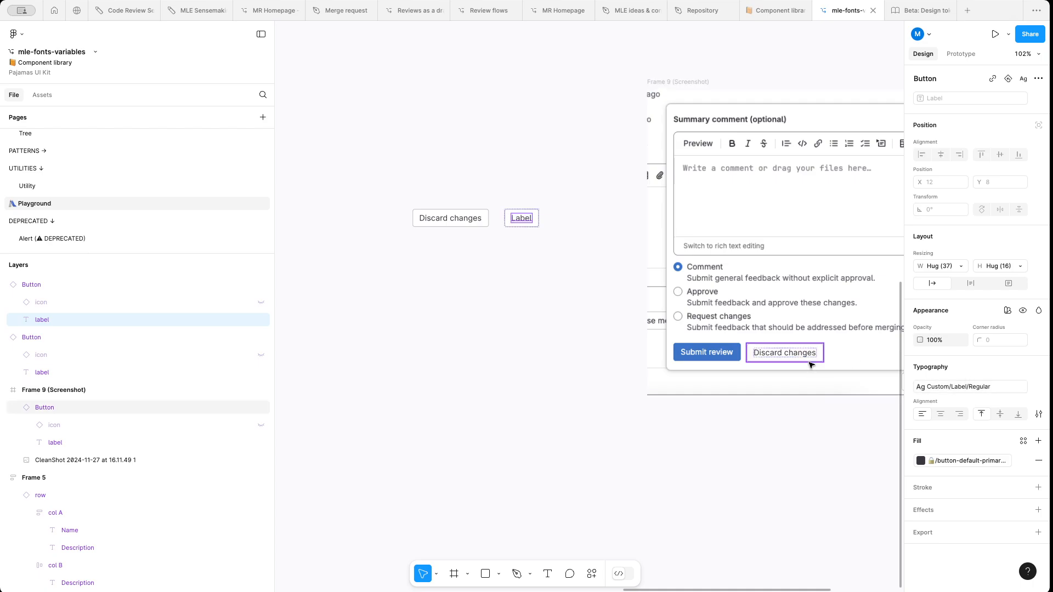
- Replace the mockup's Discard changes button with a duplicate of the standalone Label button beside Submit review, at about X 180, Y 453
key(Delete)
click(536, 99)
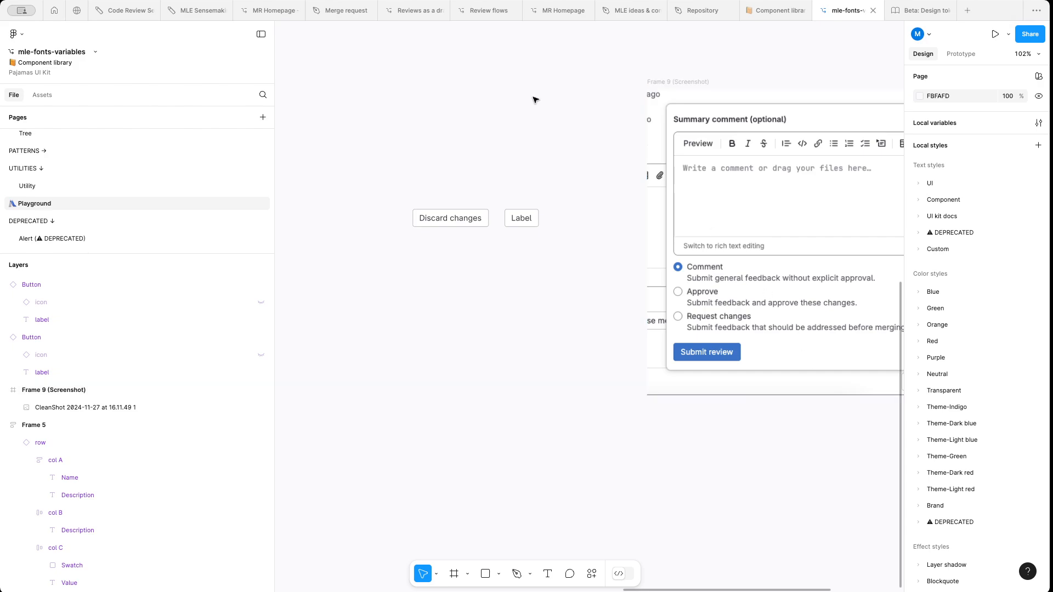
click(526, 223)
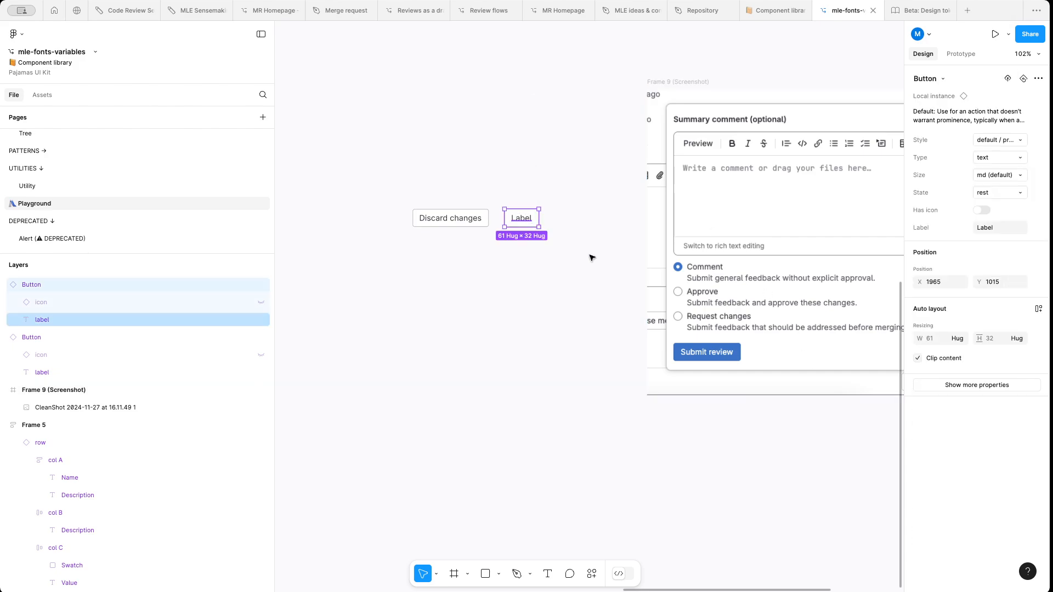
drag(521, 218, 763, 354)
double_click(764, 354)
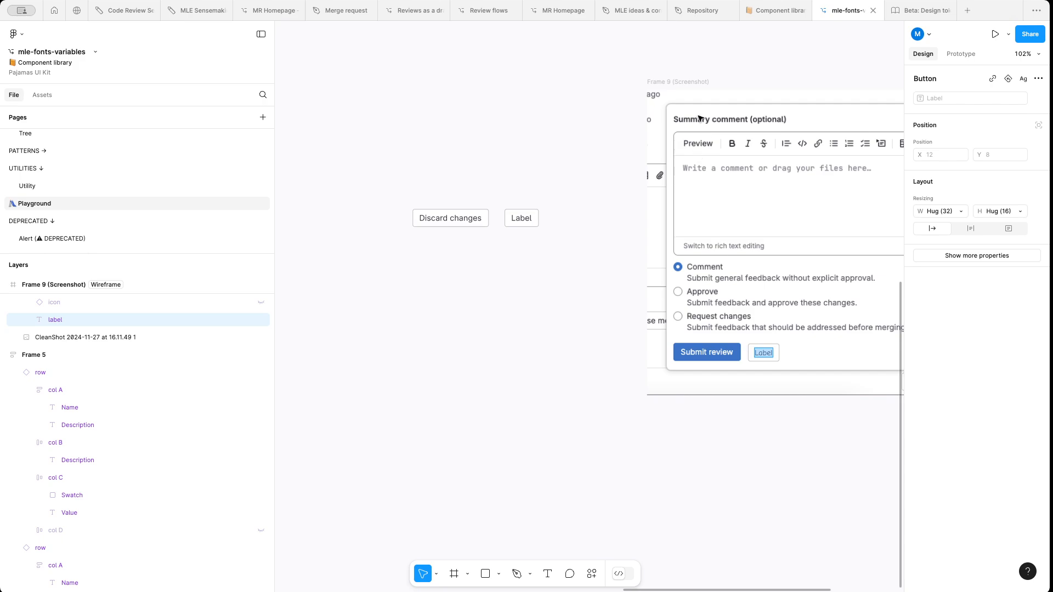
- Switch the Intergrated components mode of Frame 9 (Screenshot) to UI Default
click(670, 89)
scroll(802, 147, right, 3)
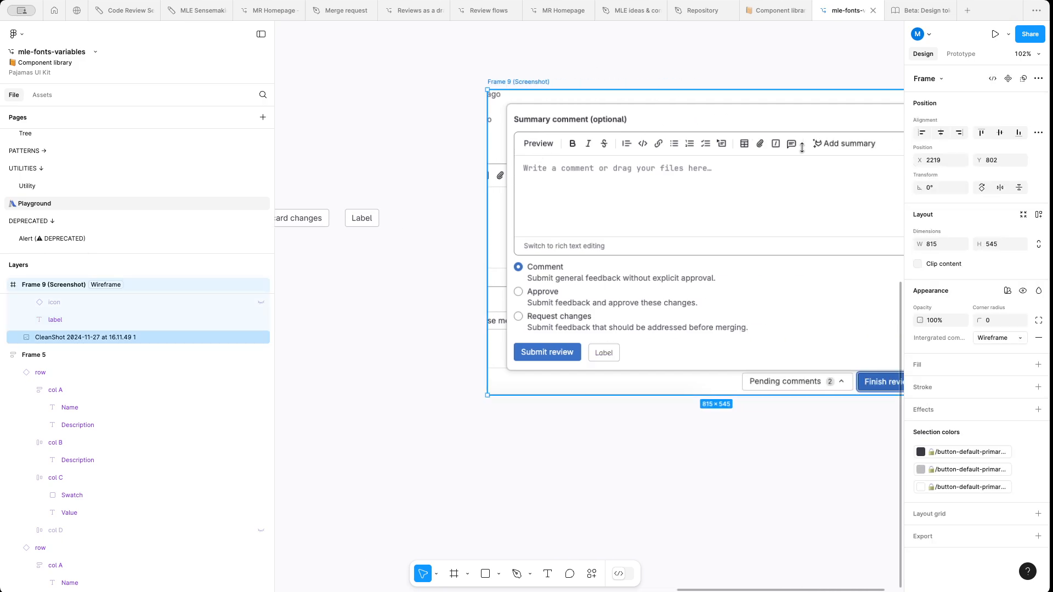
click(1009, 291)
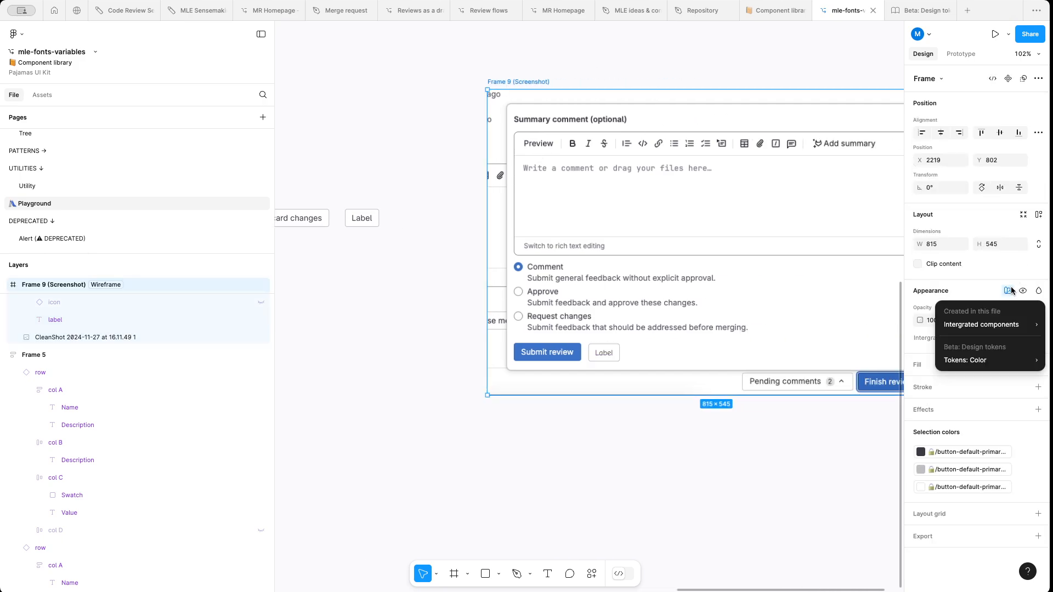
mouse_move(987, 334)
click(871, 346)
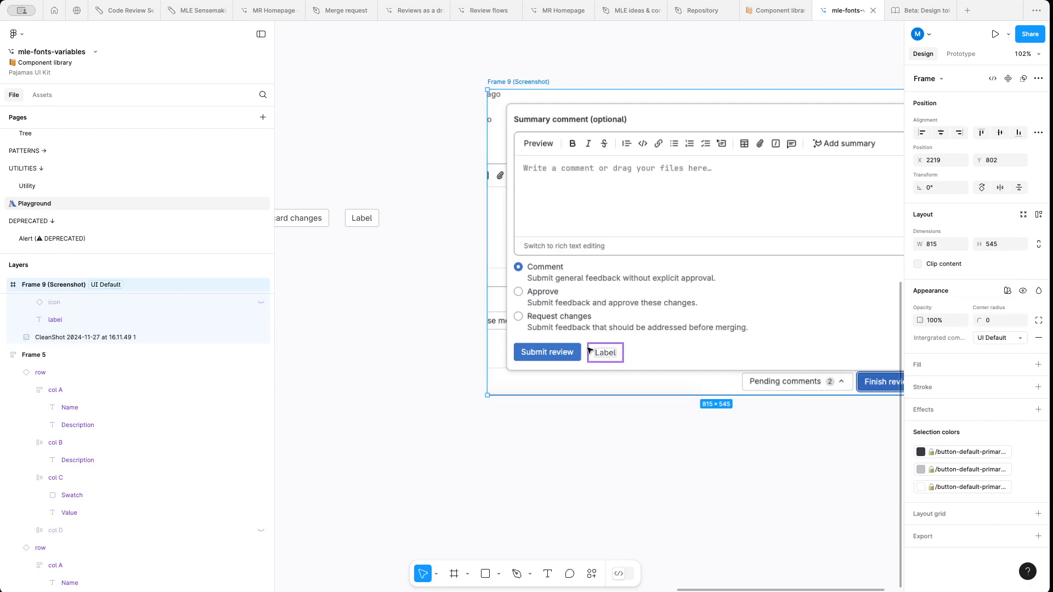
- Change the text of the Label button beside Submit review to "Discard changes now"
click(606, 356)
double_click(604, 354)
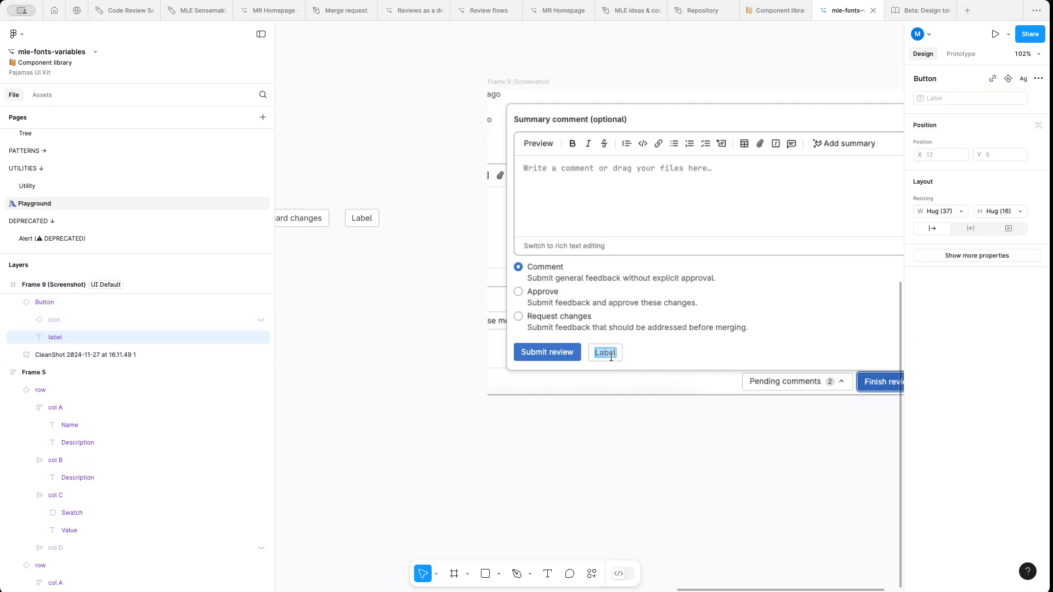
text(Discard changes now)
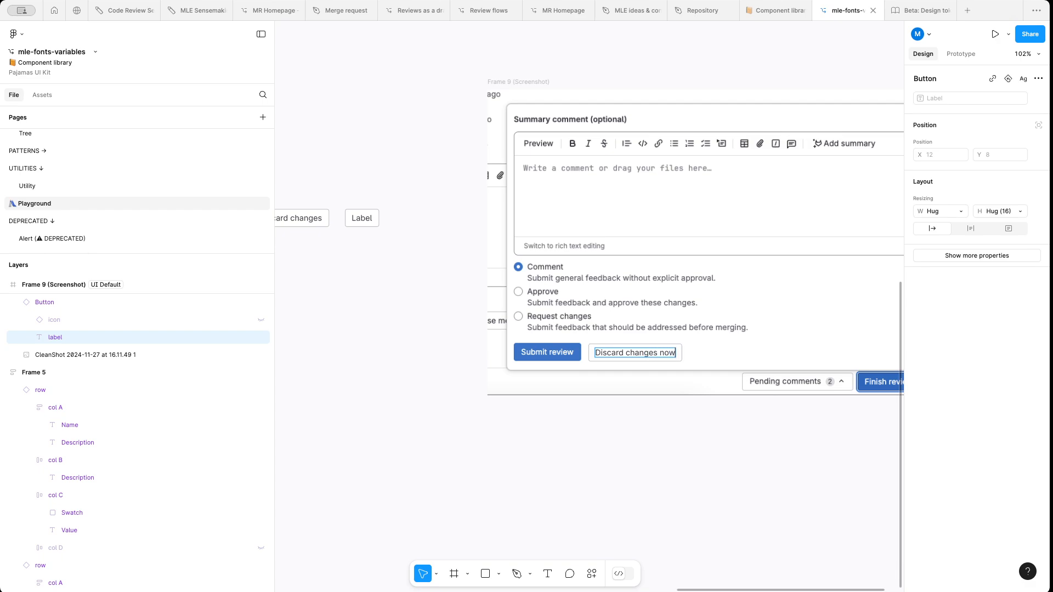
click(743, 461)
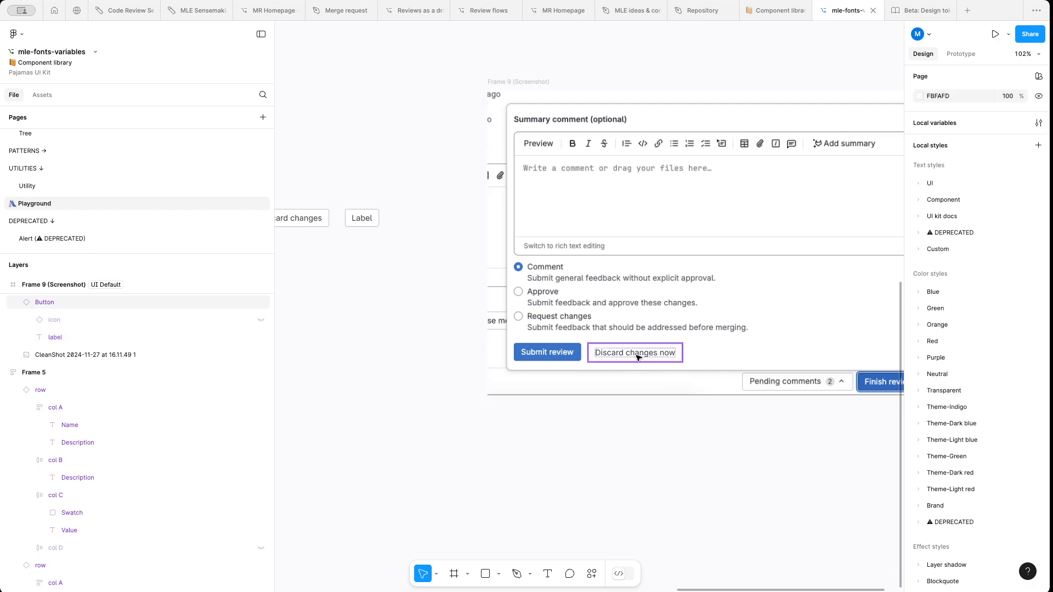
click(636, 357)
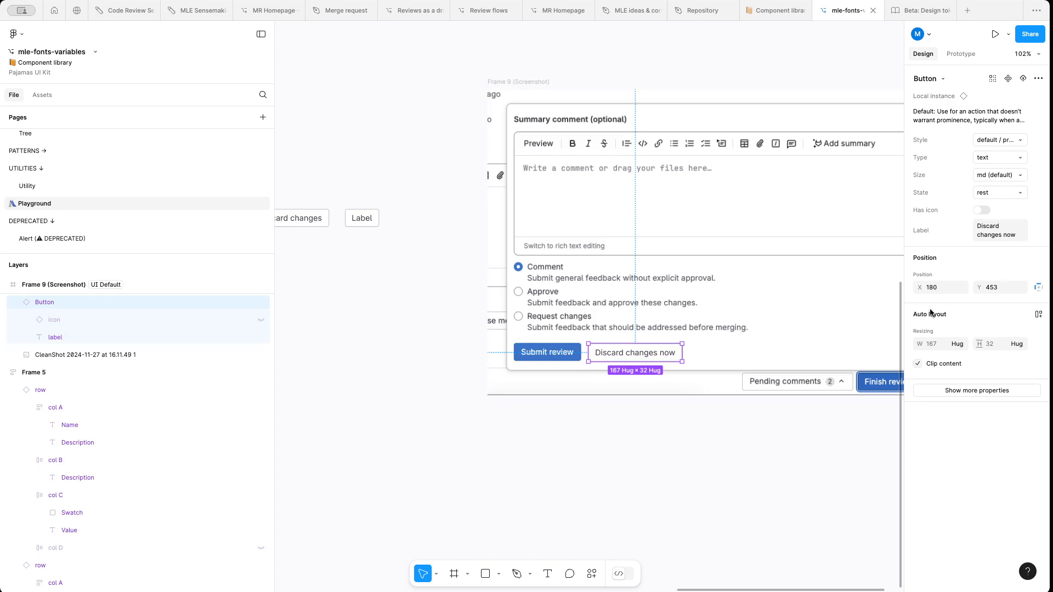
- Switch the Intergrated components mode of Frame 9 (Screenshot) to Wireframe
click(695, 100)
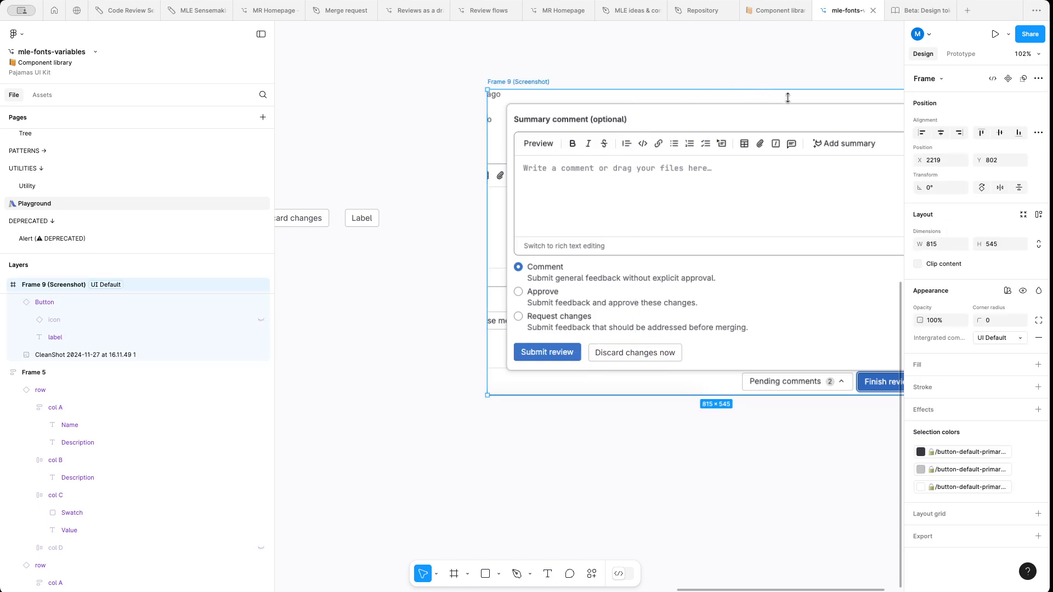
click(1008, 291)
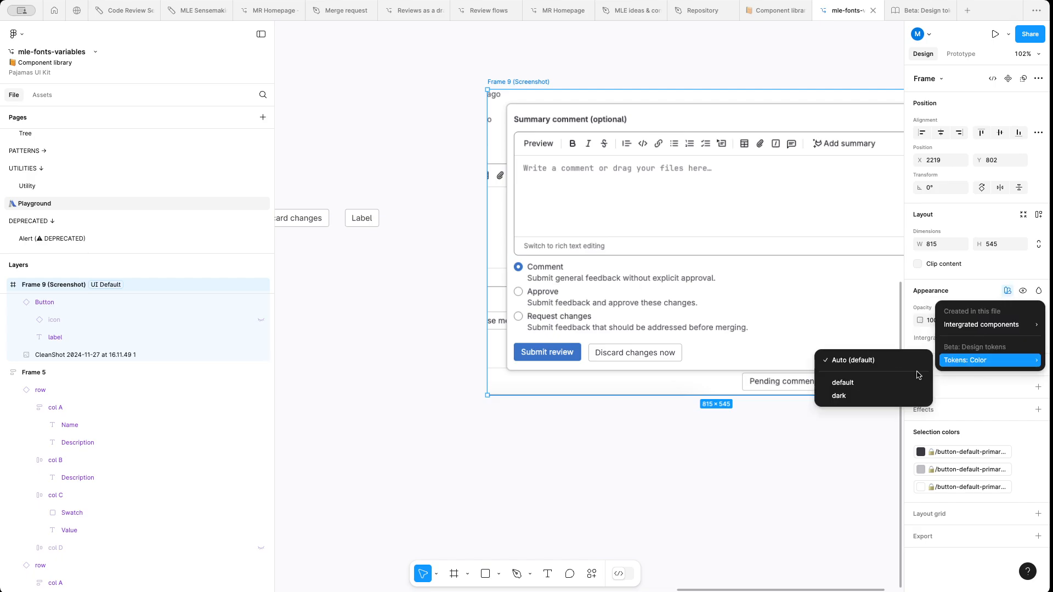
mouse_move(956, 327)
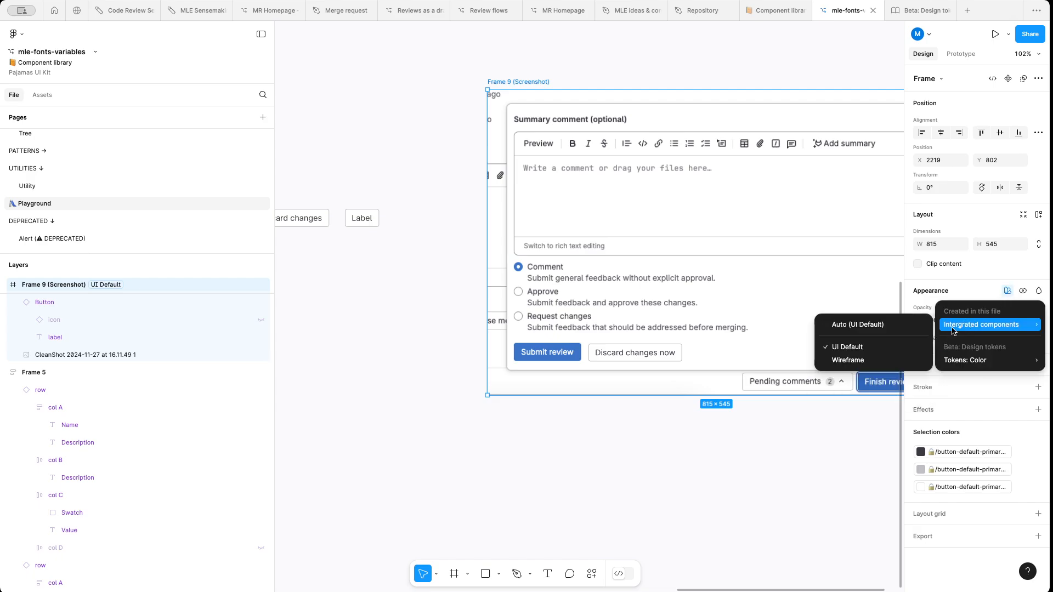
click(847, 360)
scroll(713, 329, down, 1)
scroll(701, 326, right, 3)
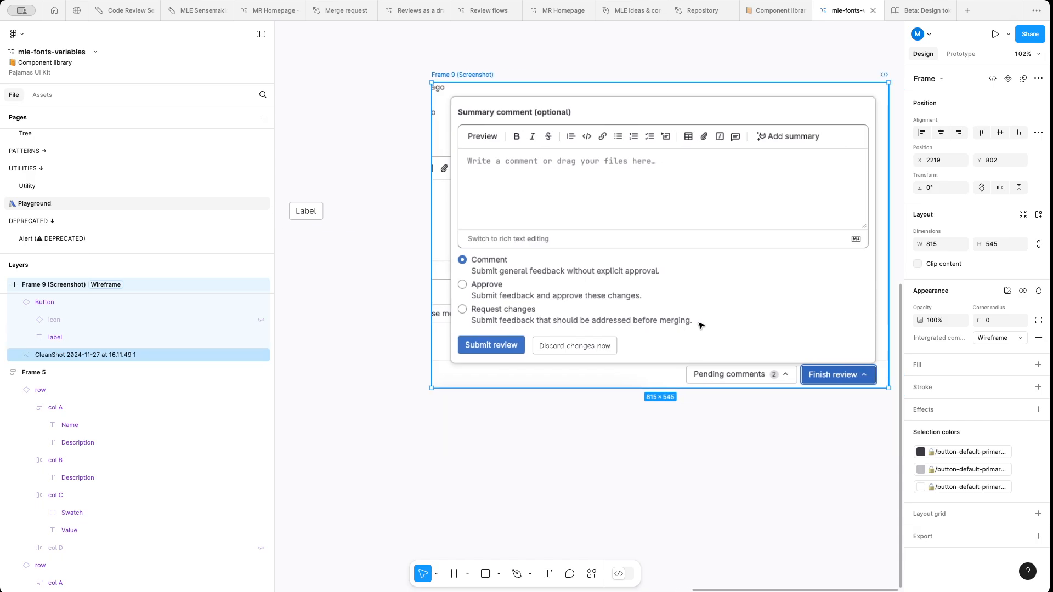
scroll(701, 326, right, 3)
scroll(488, 269, up, 2)
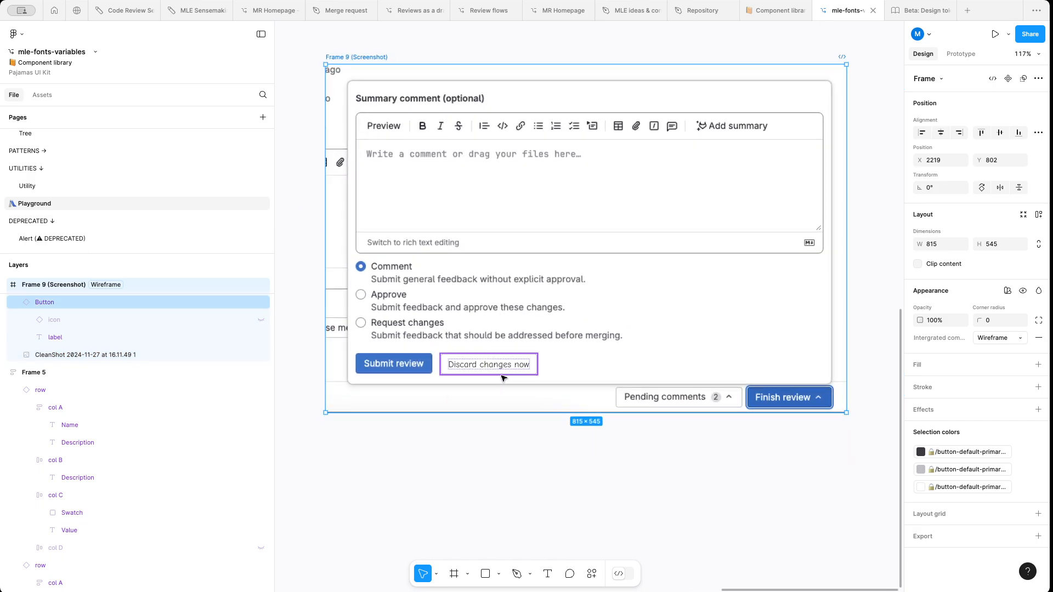
- Set the Discard changes now button's style to danger / secondary and inspect its label layer
click(516, 375)
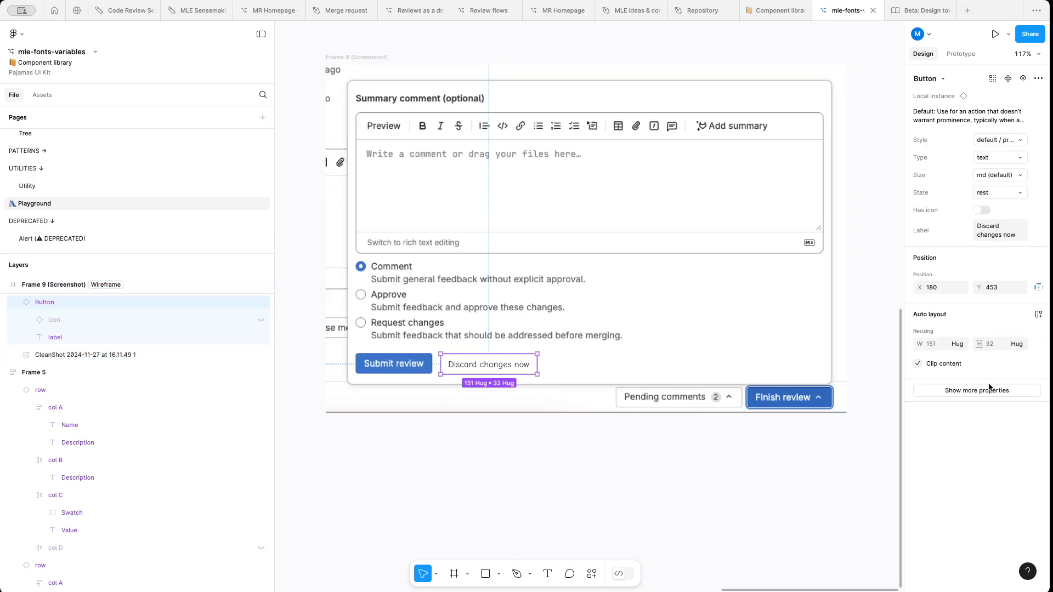
click(1008, 141)
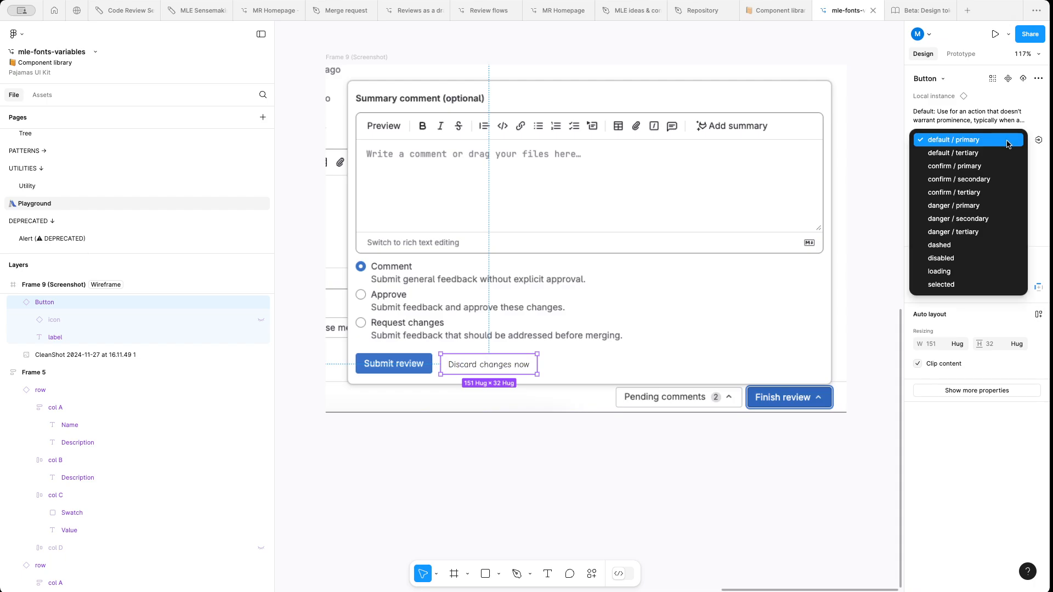
click(996, 221)
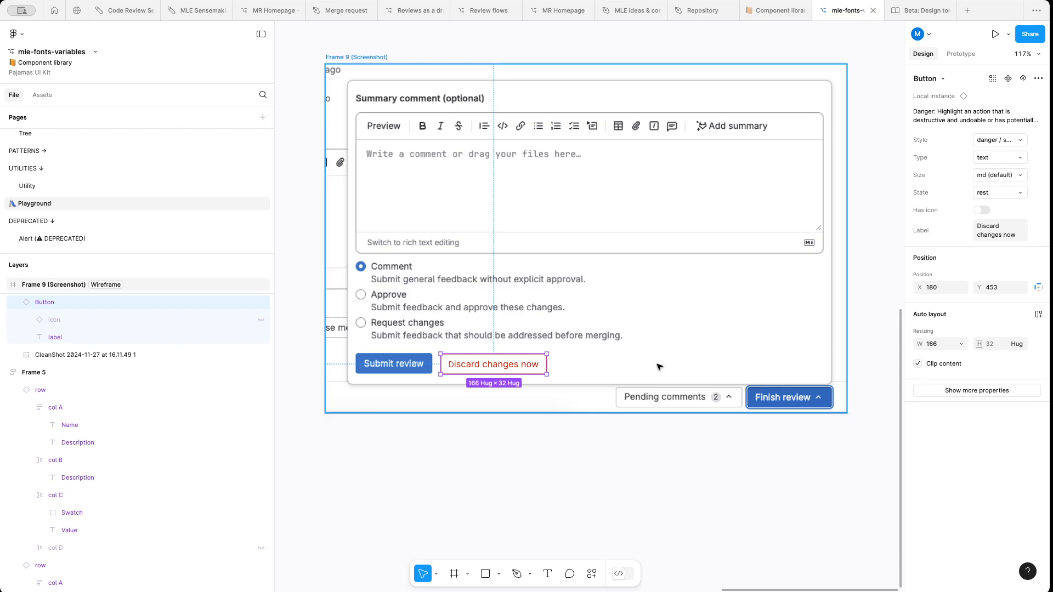
double_click(505, 366)
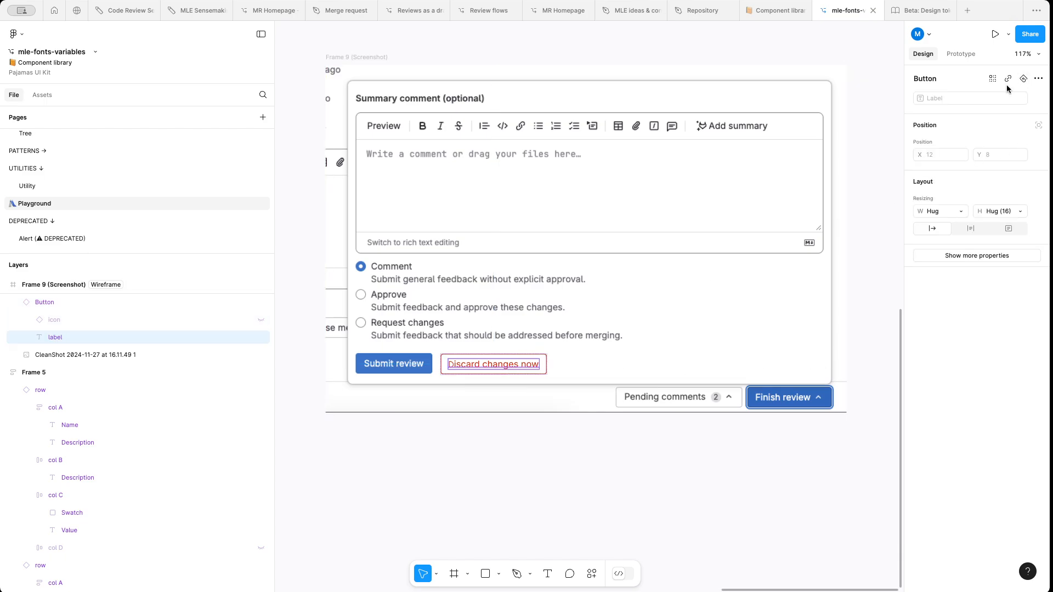
click(116, 302)
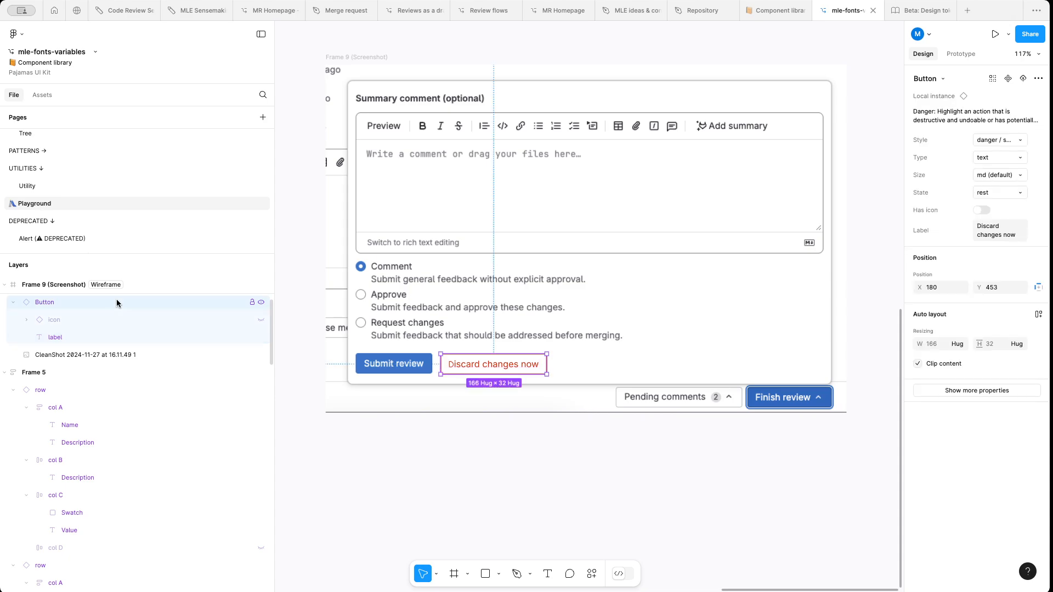
click(871, 443)
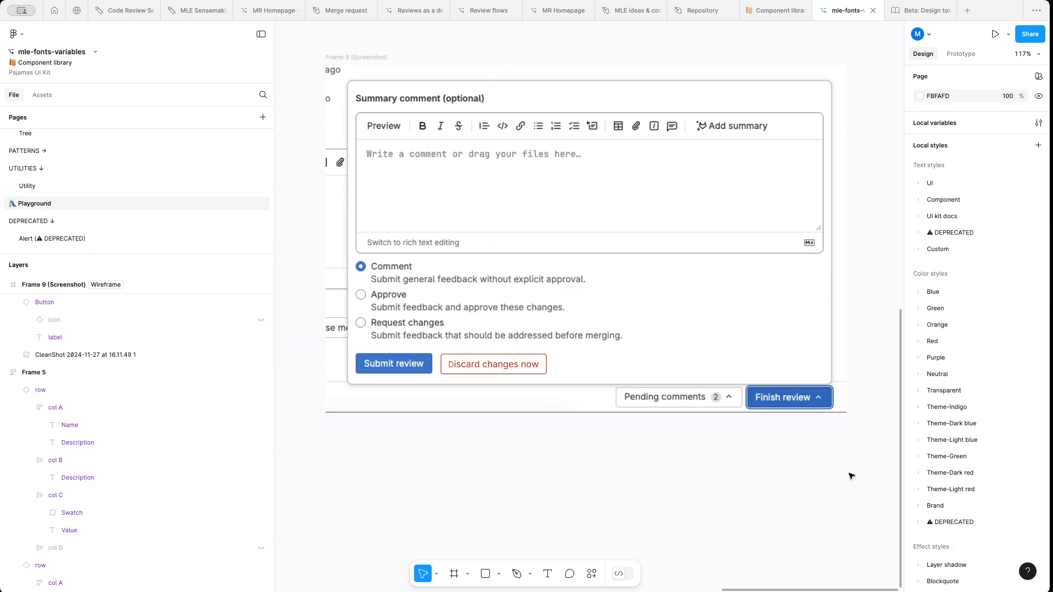
- Check which Intergrated components mode is applied to Frame 9 (Screenshot)
click(357, 57)
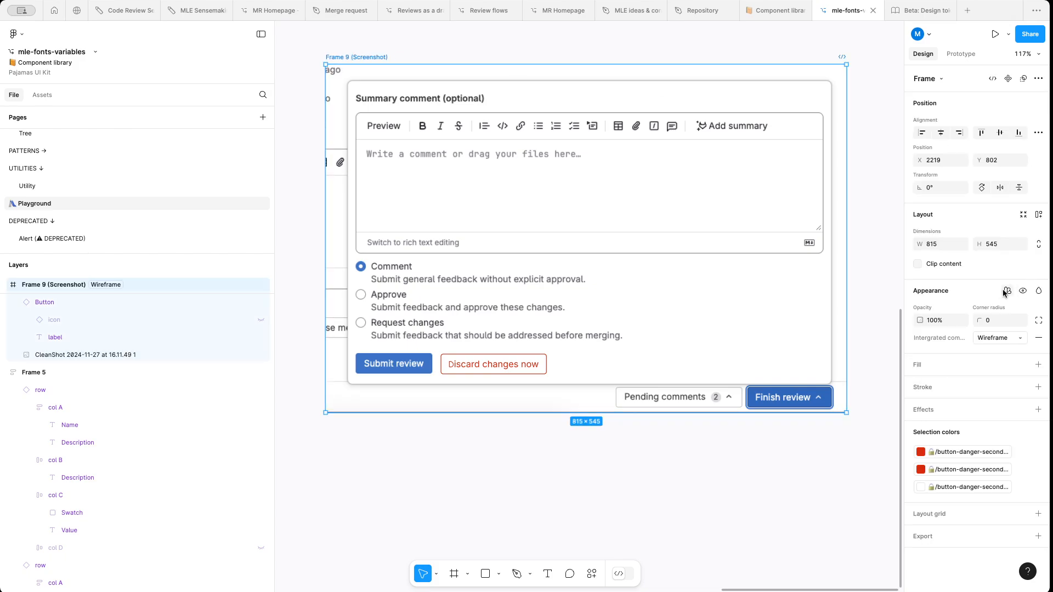
click(1008, 291)
mouse_move(973, 360)
mouse_move(976, 326)
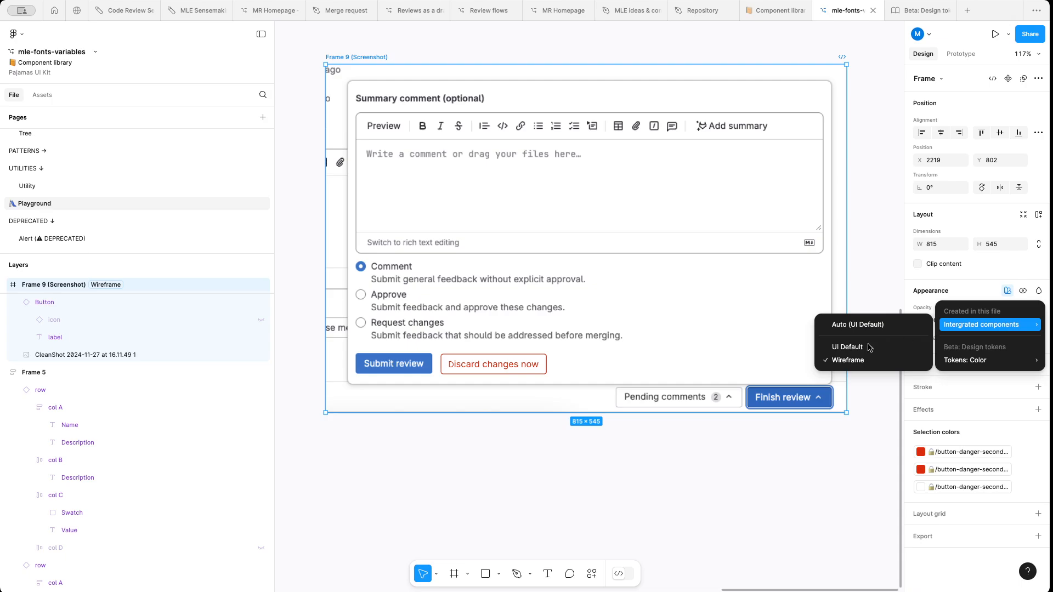
click(533, 368)
- Set the Discard changes now button's style to default / primary
click(533, 368)
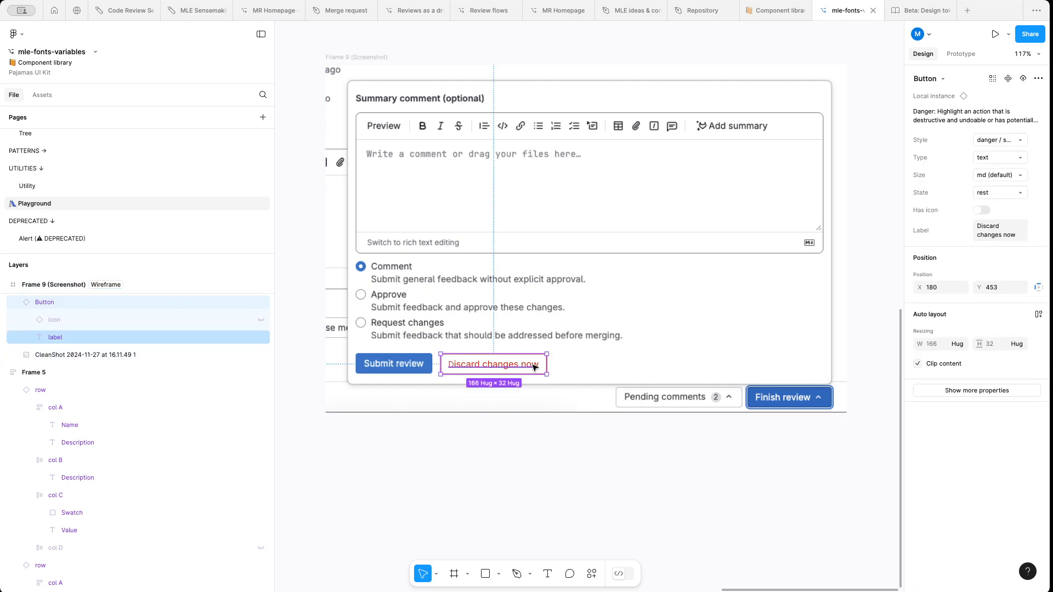
click(1005, 143)
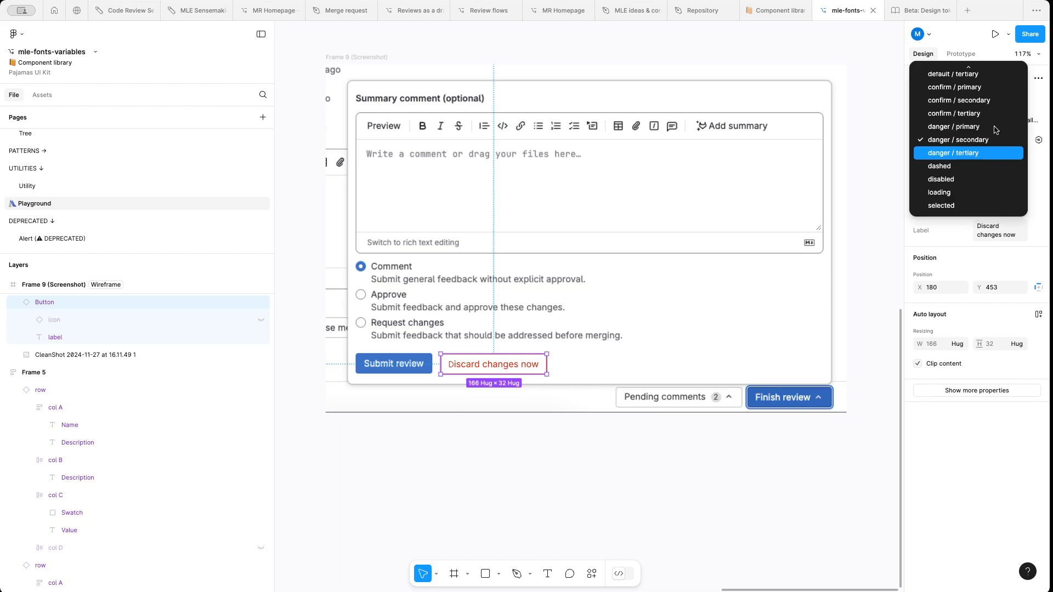
scroll(980, 80, up, 2)
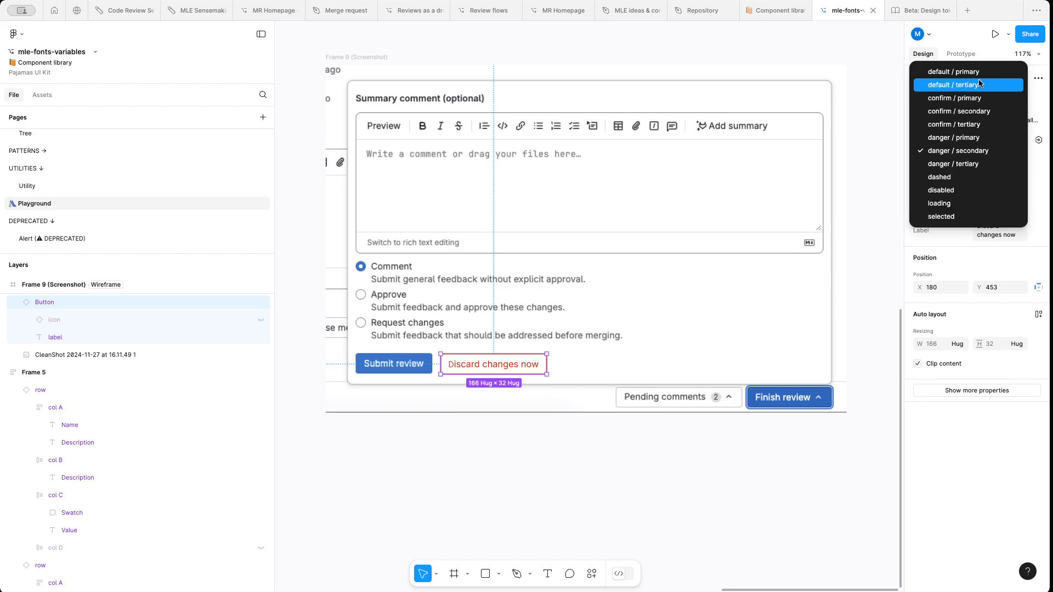
click(980, 77)
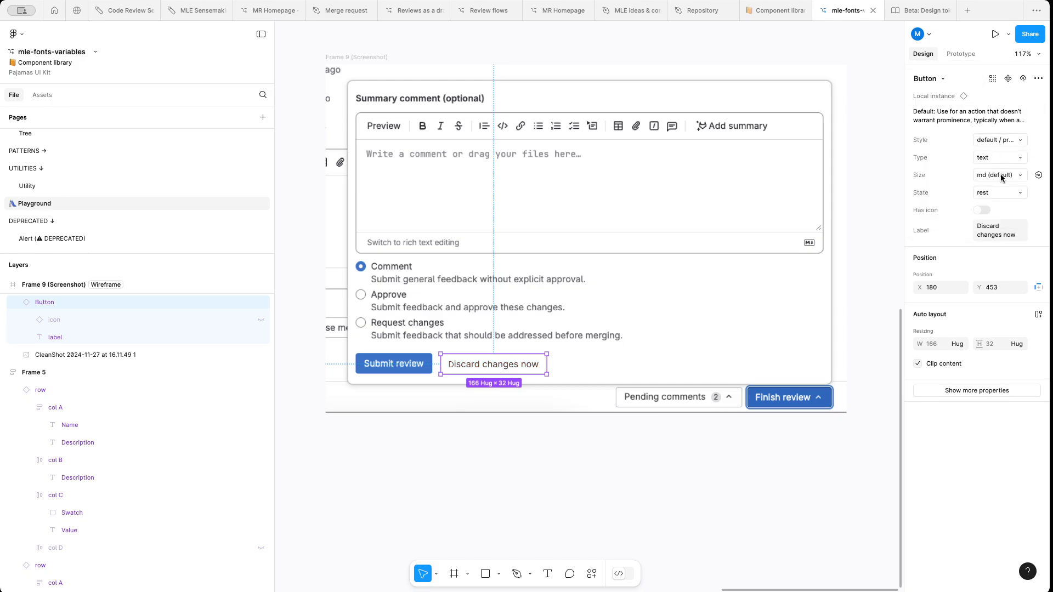
- Replace the Discard changes now button with a fresh duplicate of the standalone Label button, at about X 180, Y 452
key(Delete)
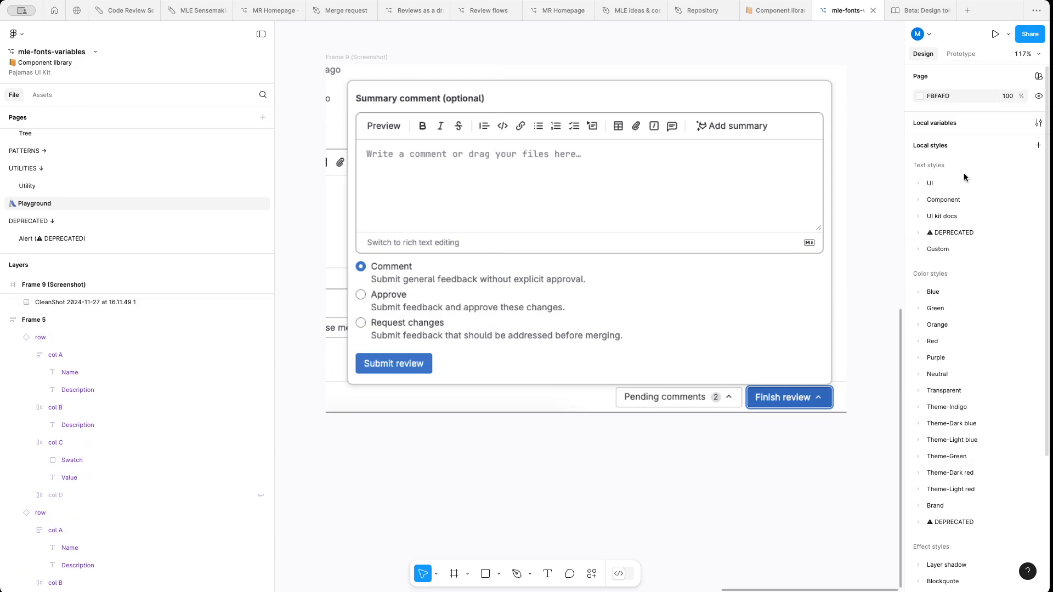
scroll(665, 263, down, 3)
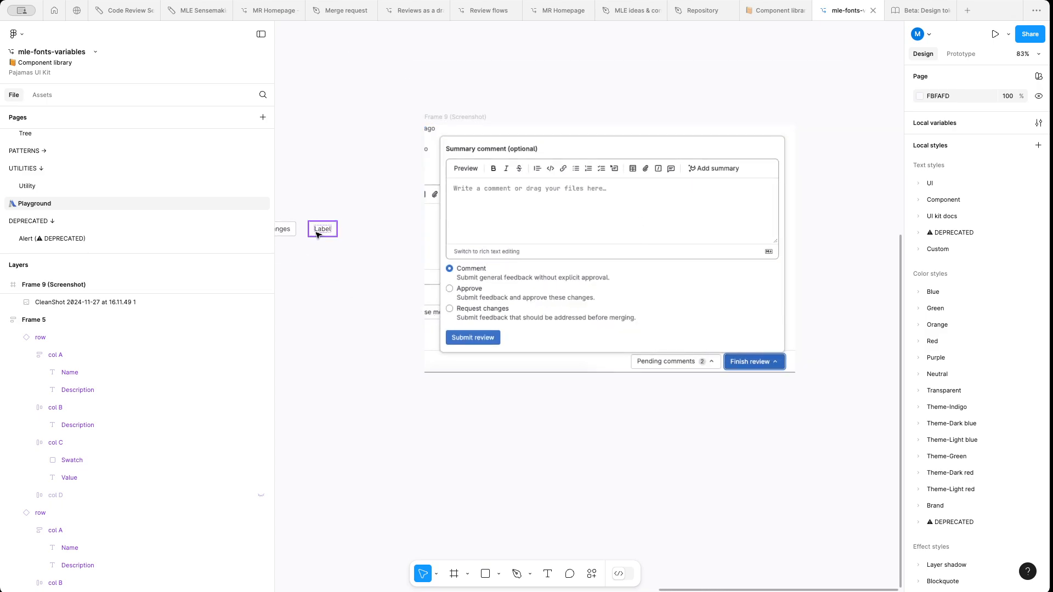
drag(323, 230, 517, 341)
- Change the text of the new button beside Submit review to "Discharge changes" and check its properties
scroll(518, 341, up, 5)
double_click(525, 328)
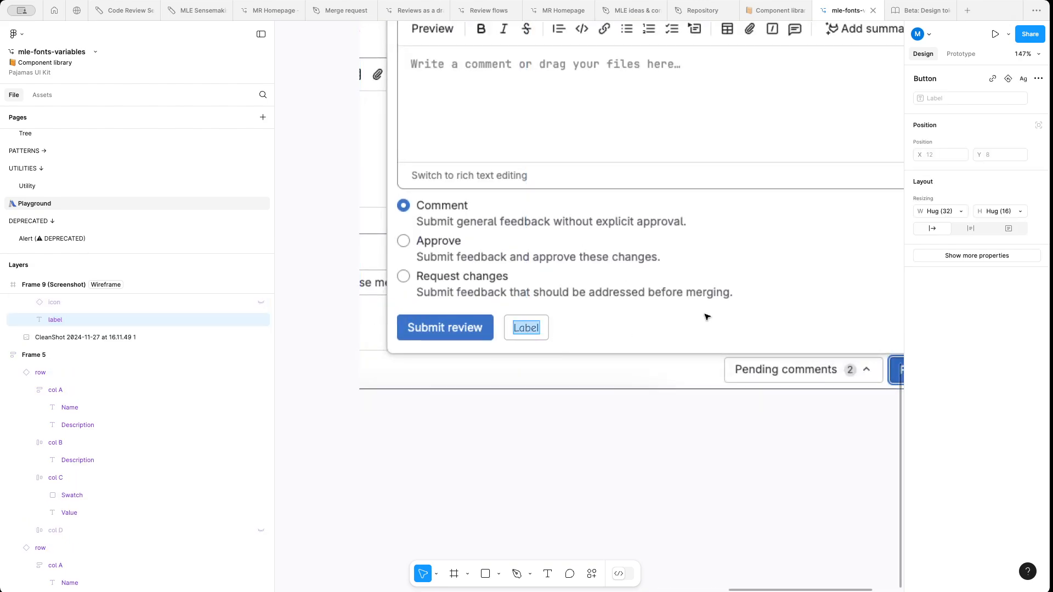
text(Discharge changes)
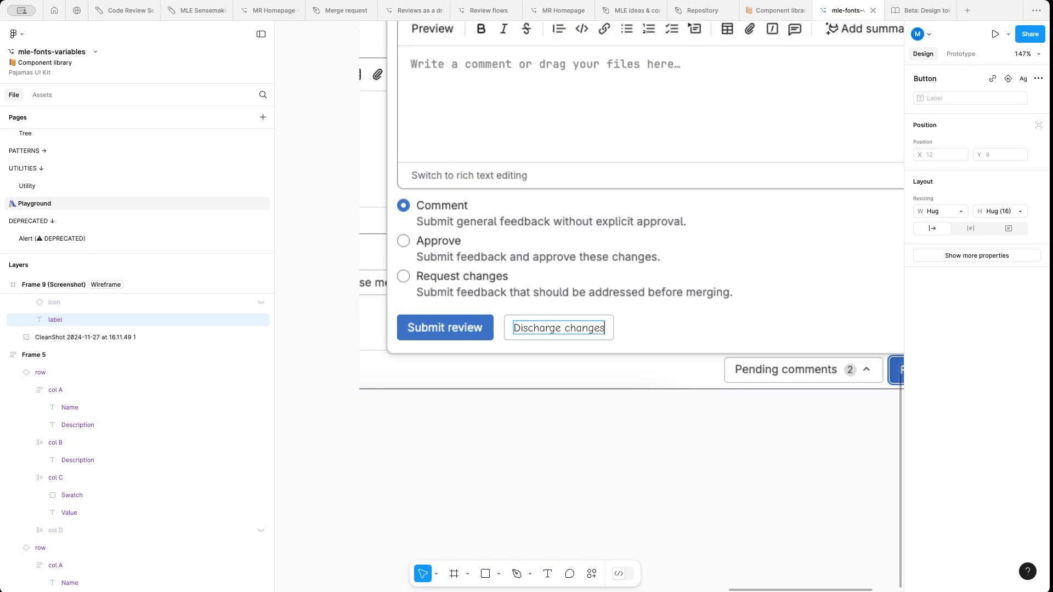
click(712, 455)
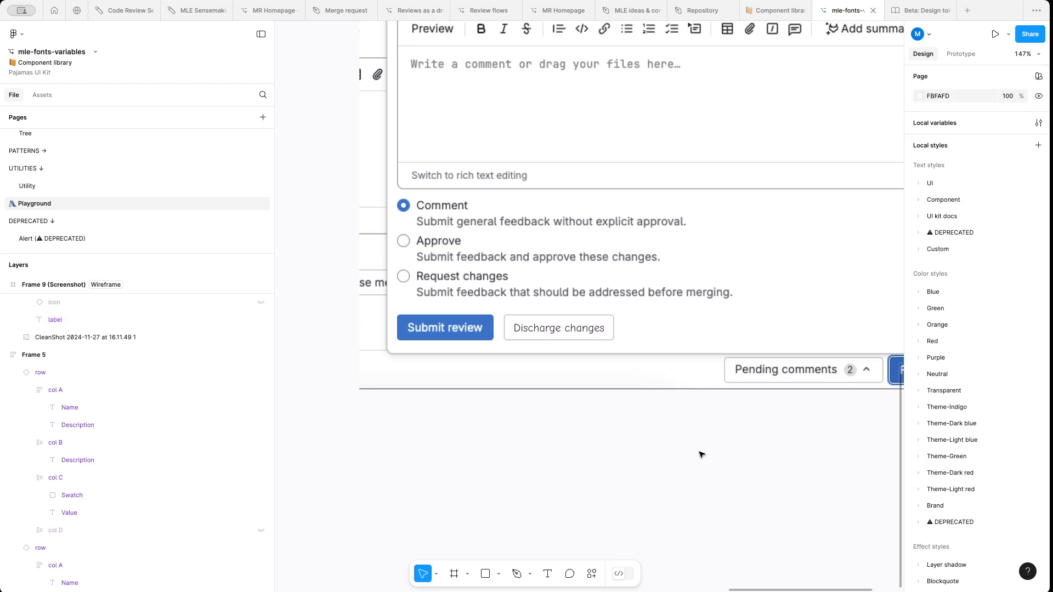
click(598, 329)
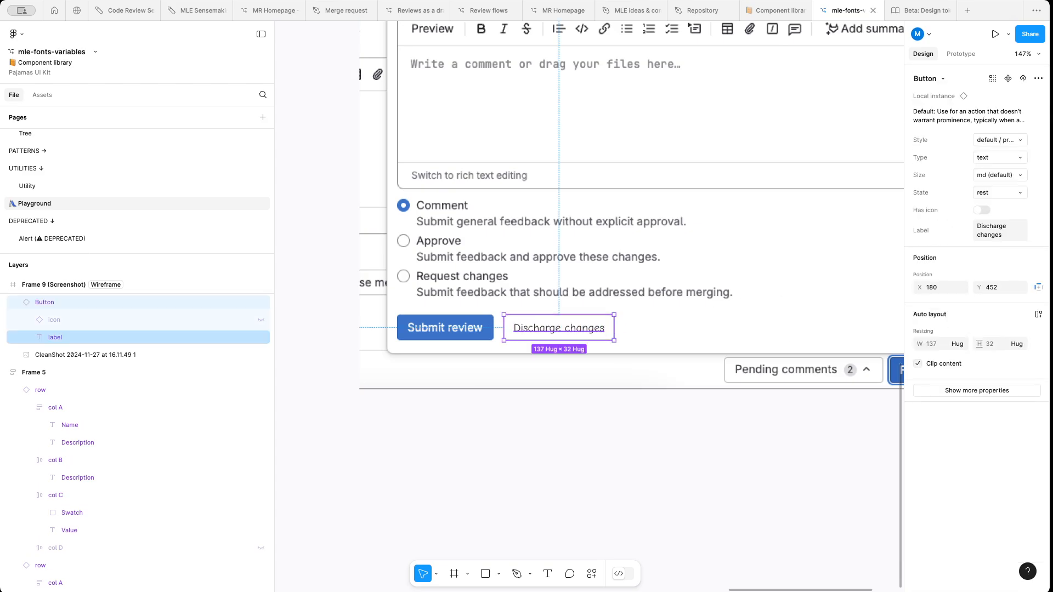
click(755, 442)
- Switch the Intergrated components mode of Frame 9 (Screenshot) to UI Default
scroll(769, 437, down, 3)
scroll(773, 349, right, 3)
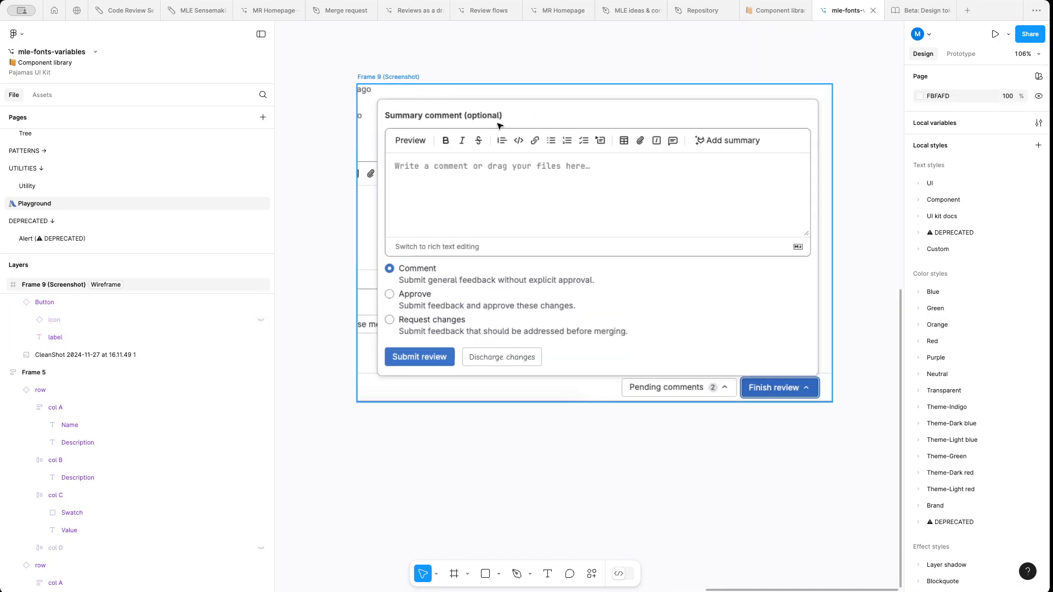
click(381, 77)
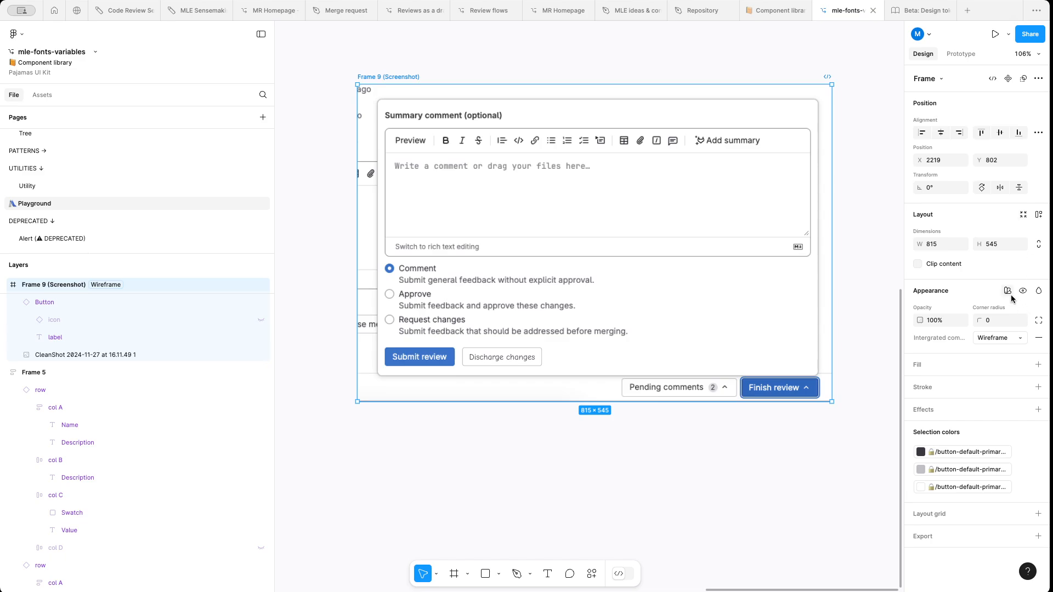
click(1007, 292)
mouse_move(931, 327)
click(889, 349)
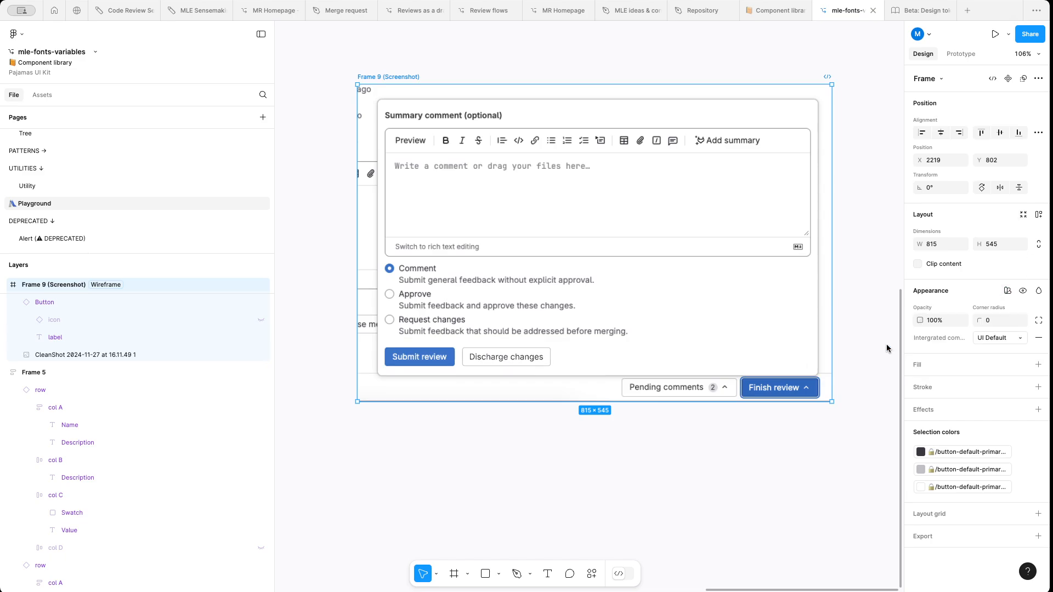
- Set the Intergrated components mode of Frame 9 (Screenshot) to Wireframe and deselect the frame
click(1004, 341)
click(975, 357)
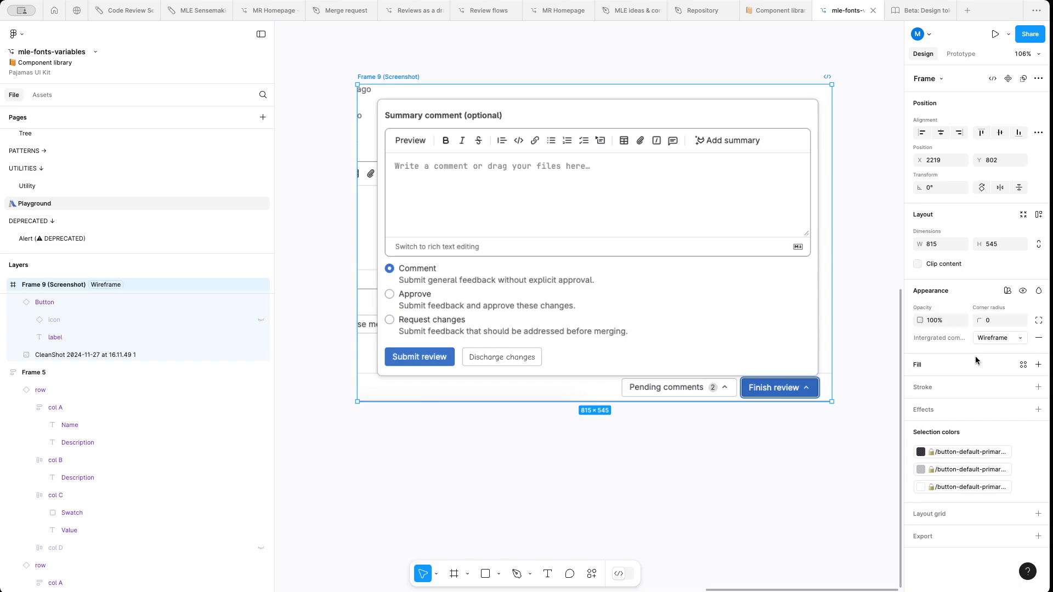
click(857, 283)
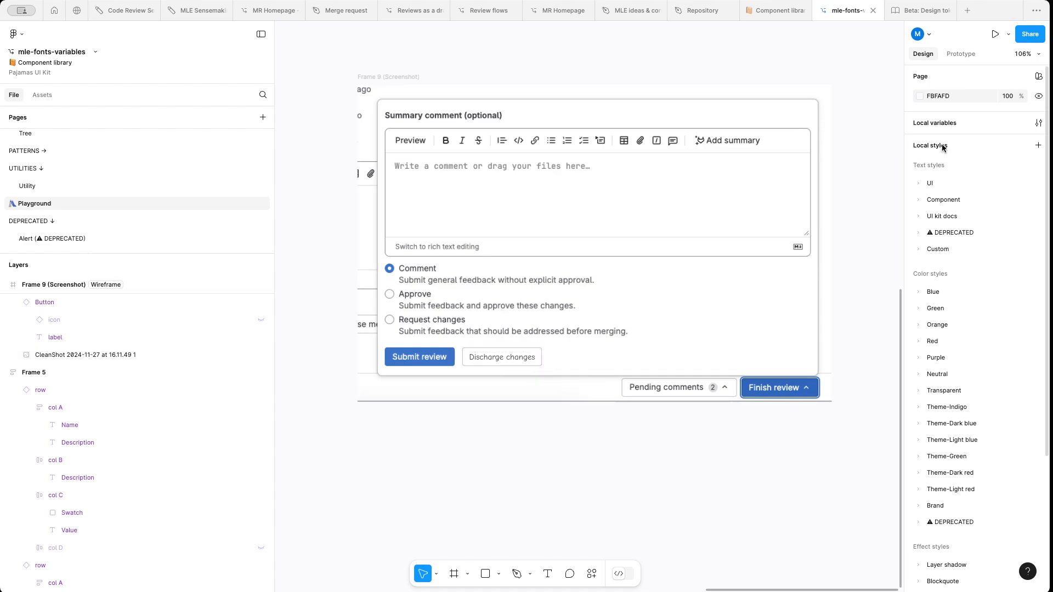
- In the local variables, set the Wireframe value of font-default to "Figma Hand"
click(1039, 122)
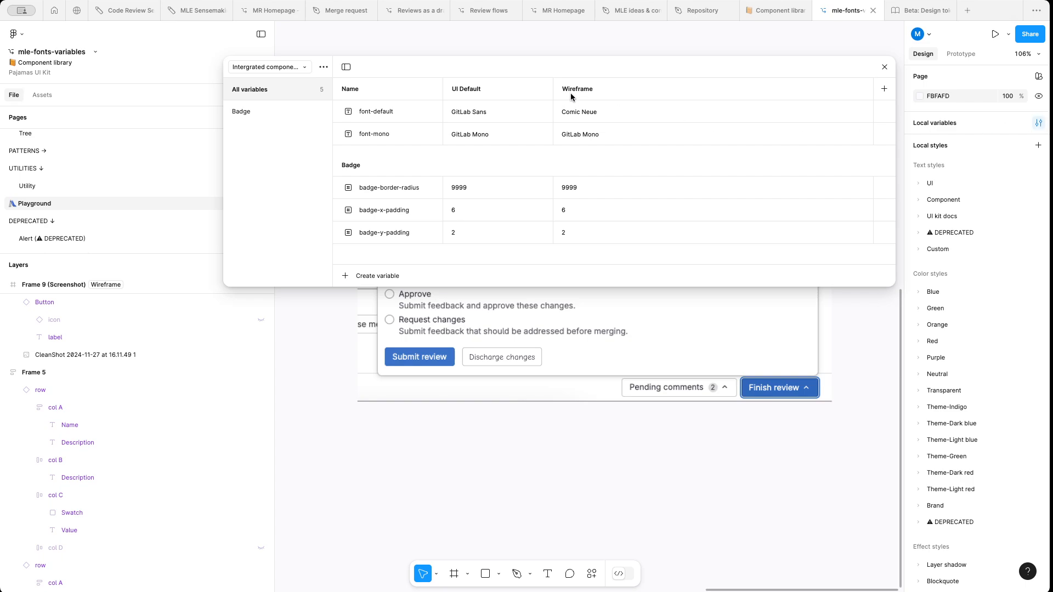
double_click(601, 113)
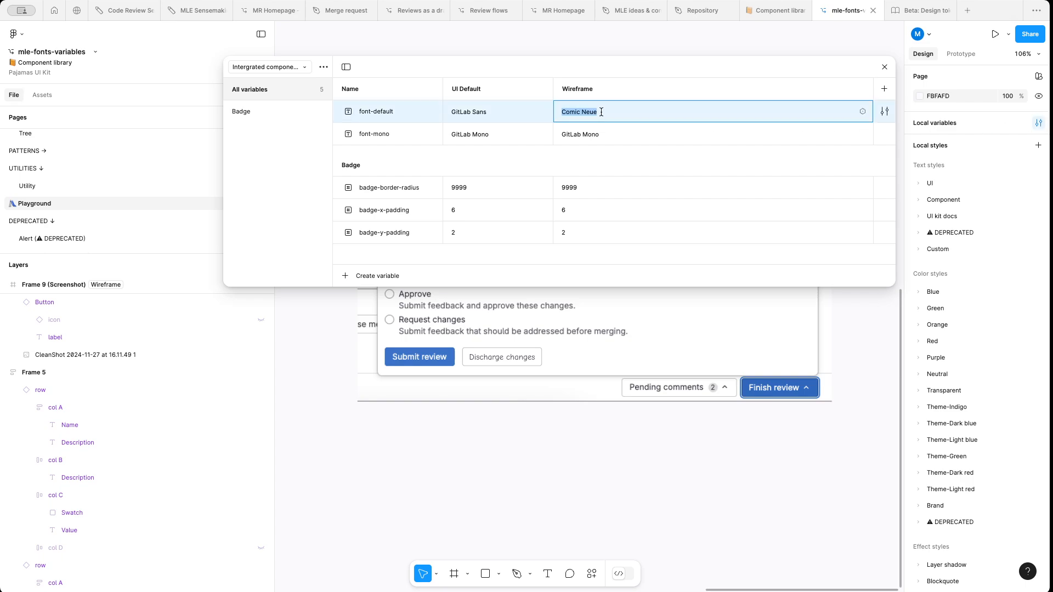
text(Figma Hand)
key(Return)
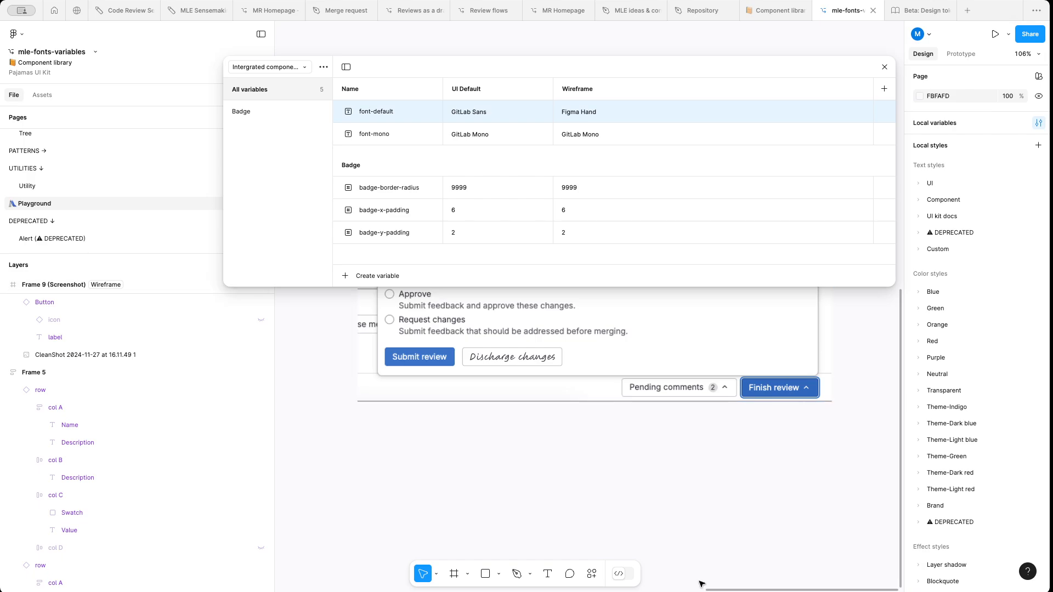
- Check the mockups in the new font, and set font-default's Wireframe value to "Comic Neue"
scroll(746, 482, up, 3)
scroll(747, 482, down, 5)
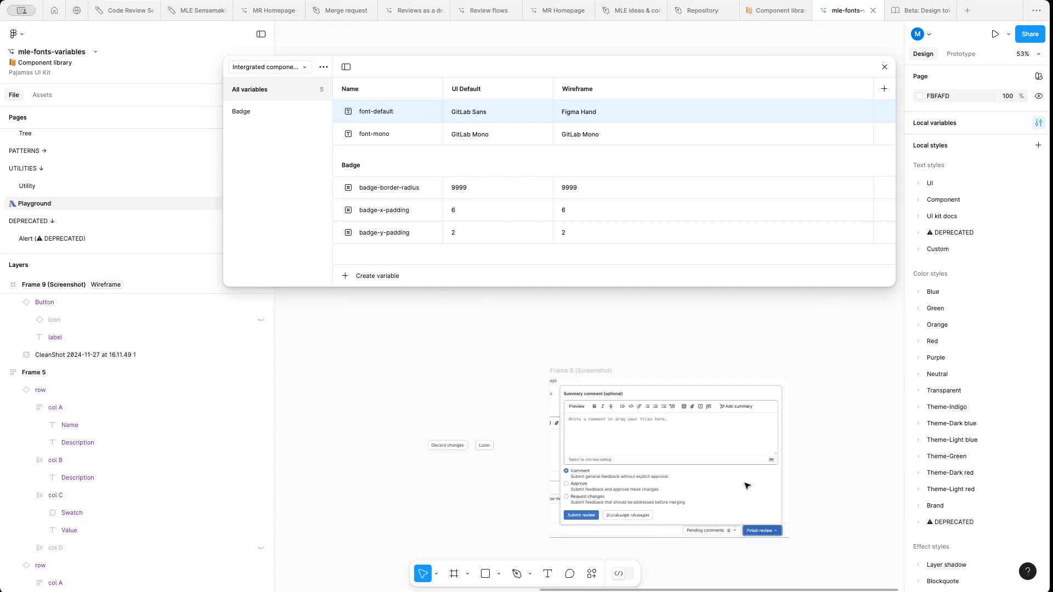
scroll(735, 467, up, 5)
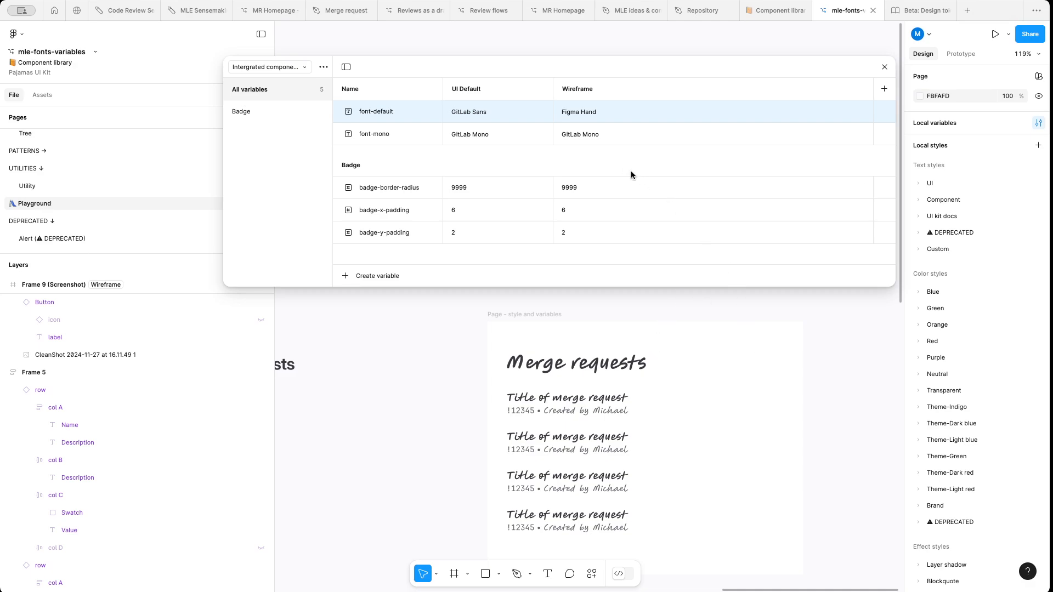
scroll(717, 360, down, 1)
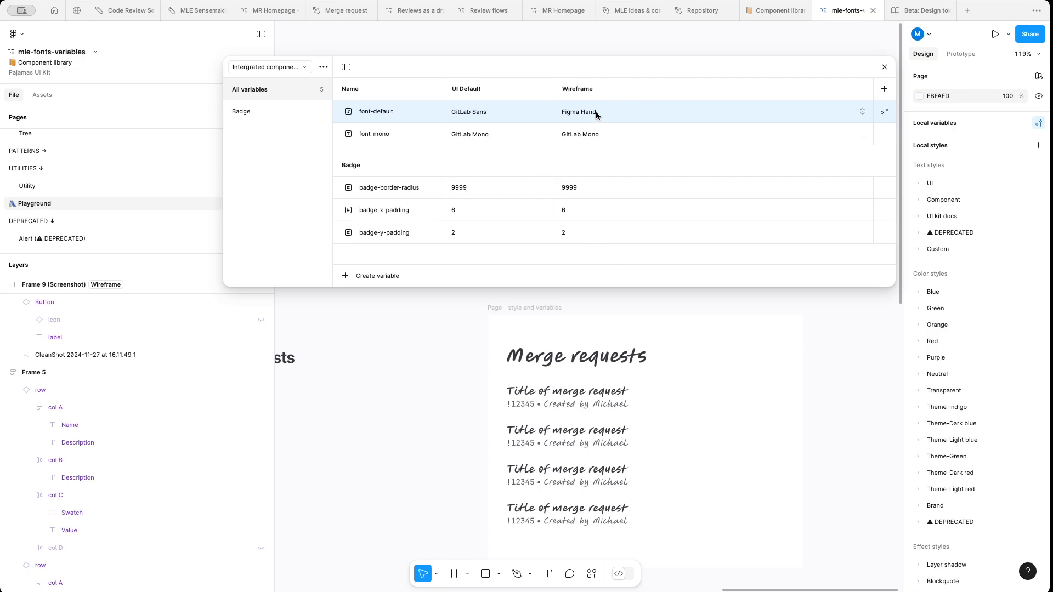
scroll(675, 340, down, 10)
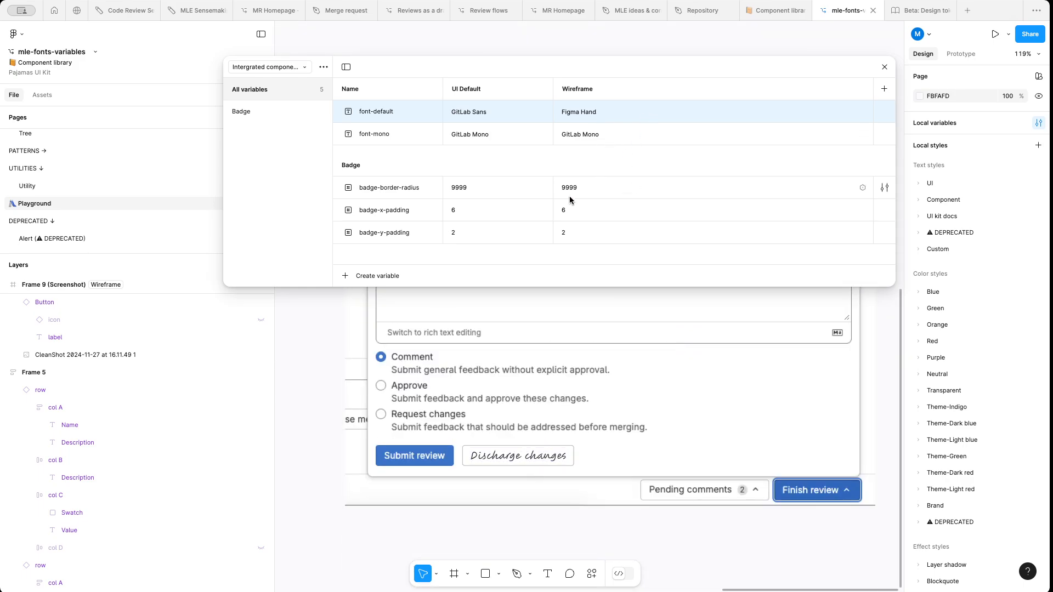
double_click(605, 112)
text(Comic Neue)
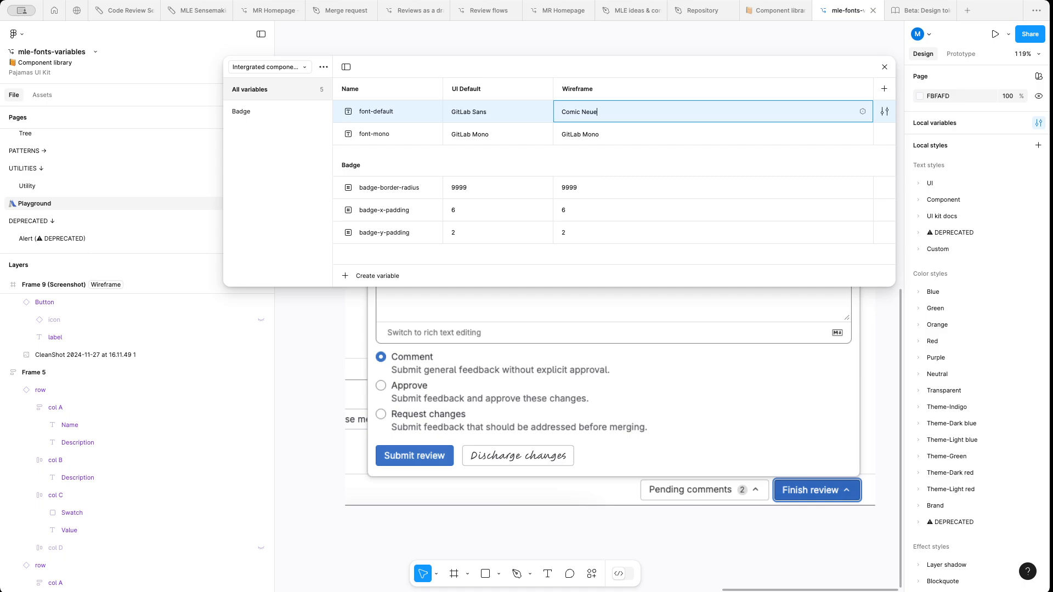
key(Return)
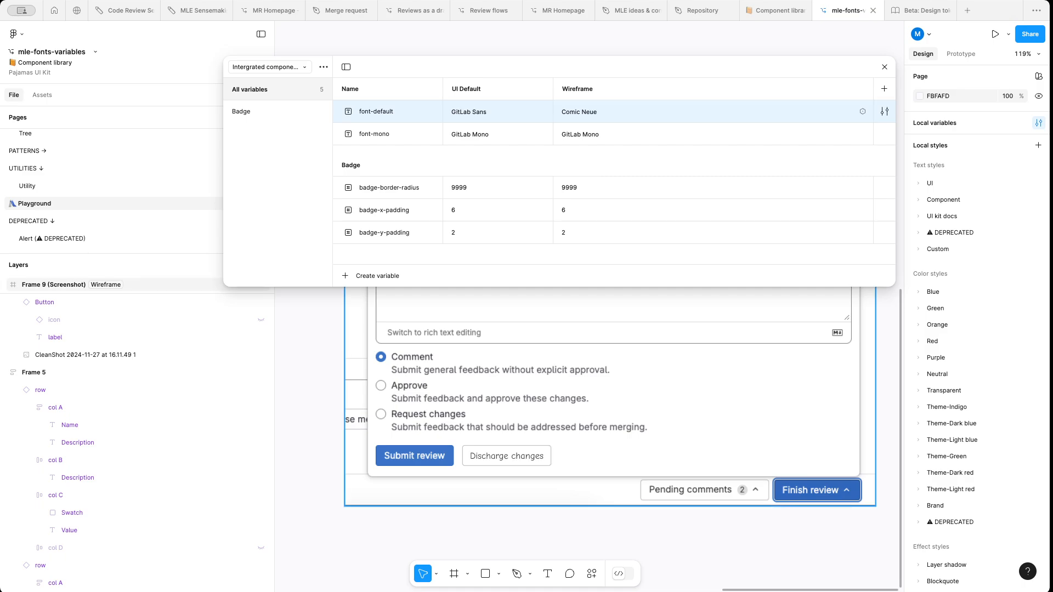